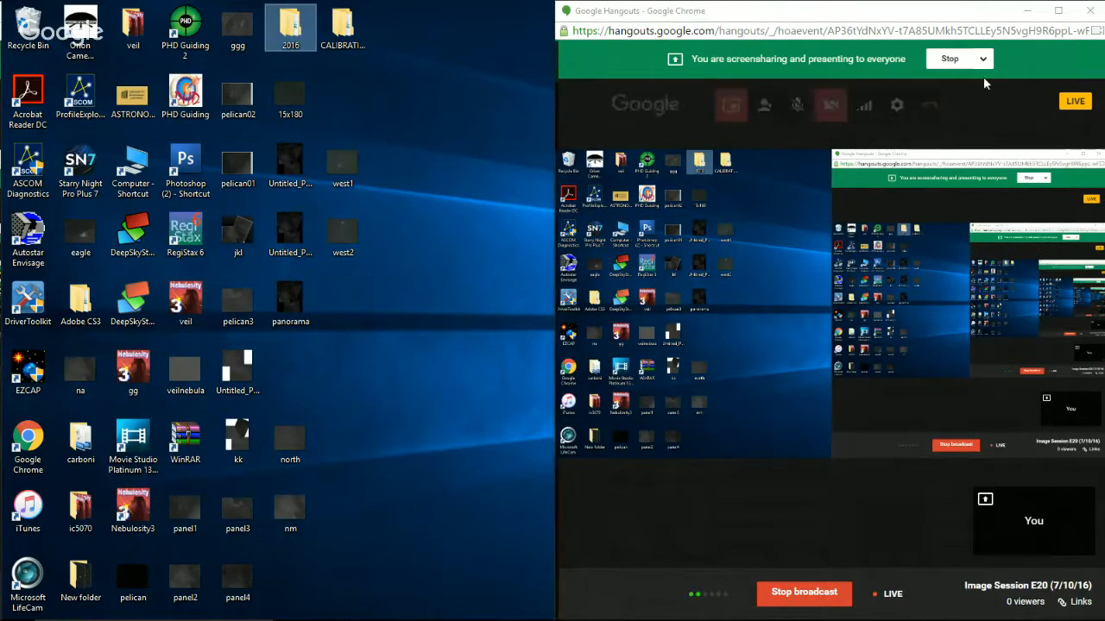
Batch-extract only the R pixels from the sadr-1-600s FIT frames in Nebulosity and close the program.
left_click(950, 59)
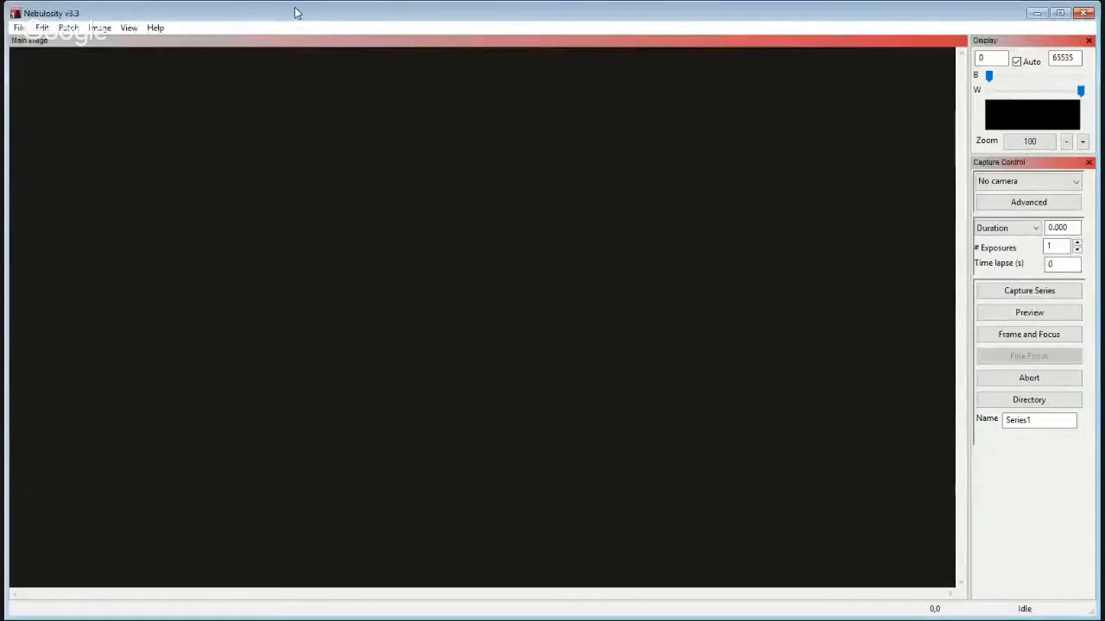
left_click(18, 27)
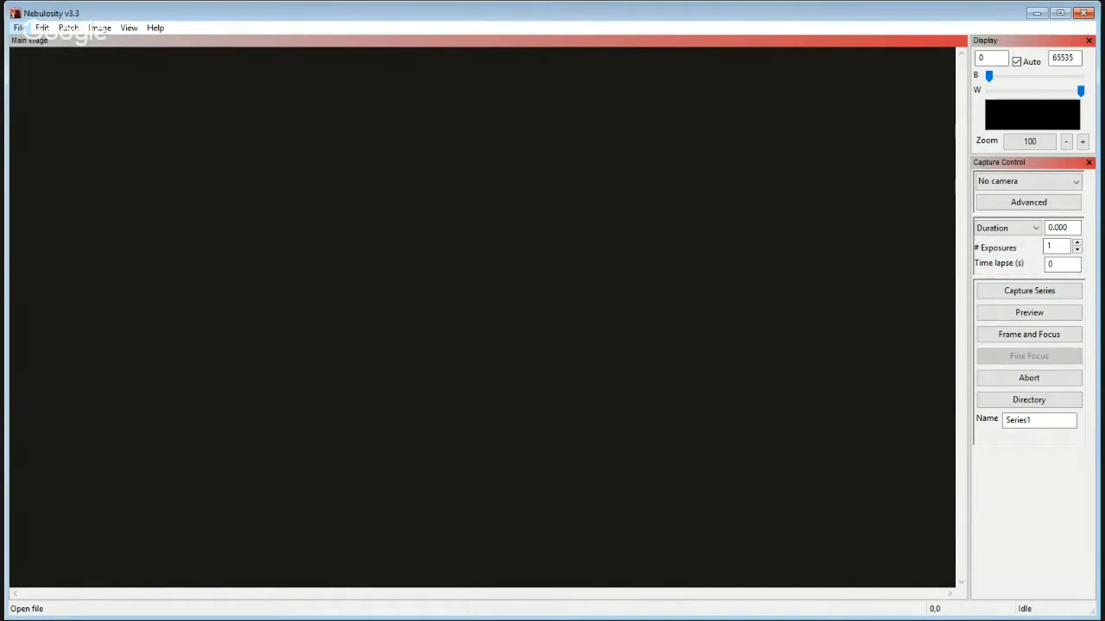
mouse_move(65, 32)
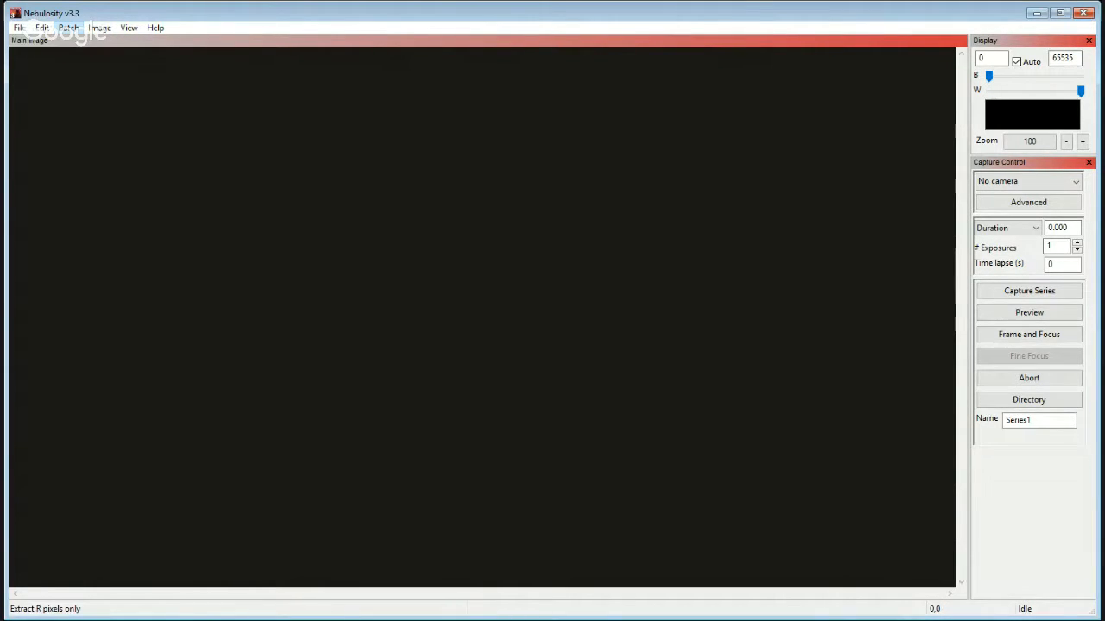
left_click(336, 267)
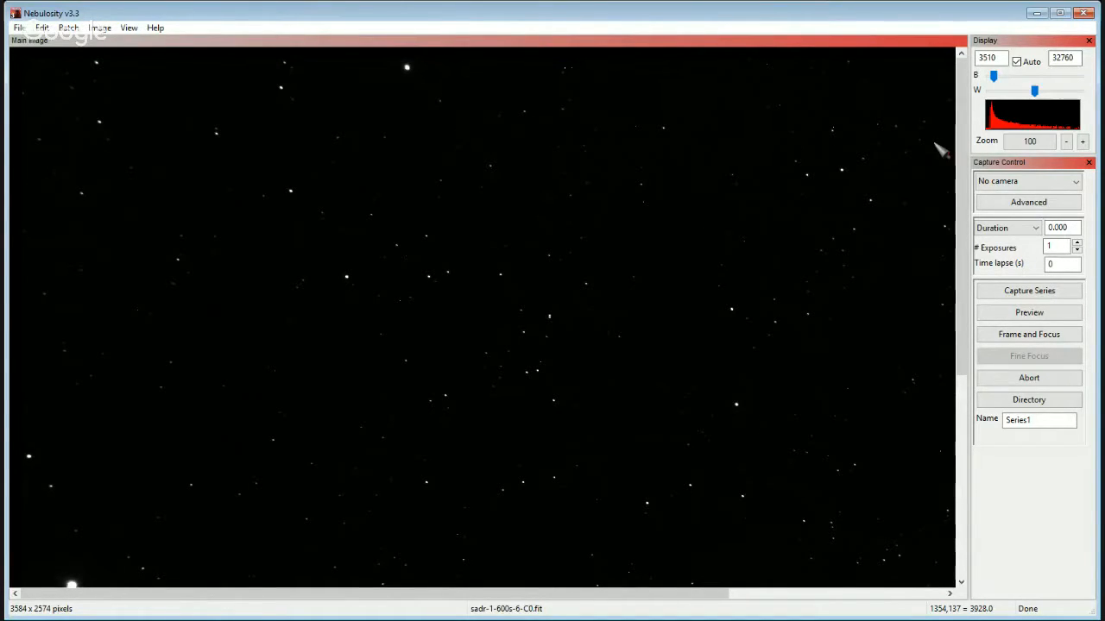
left_click(1078, 19)
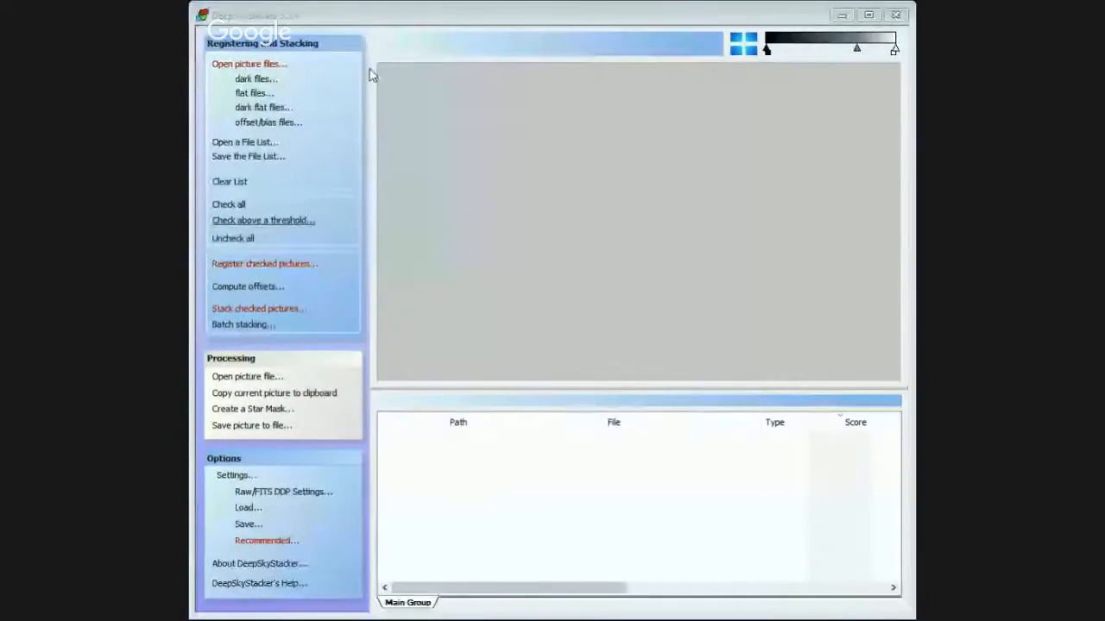
In DeepSkyStacker, load the frames OSC_R_sadr-1-600s-0-C0 through OSC_R_sadr-1-600s-6-C0 from folder 7-5-16 as light frames and check them all.
left_click(245, 66)
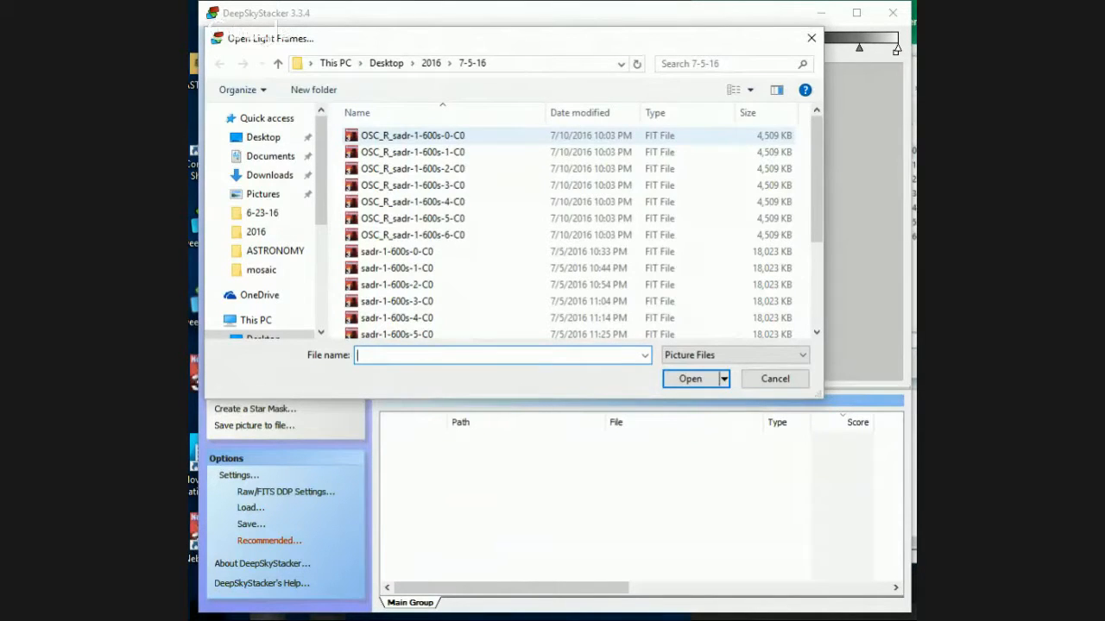
left_click_drag(341, 135, 382, 230)
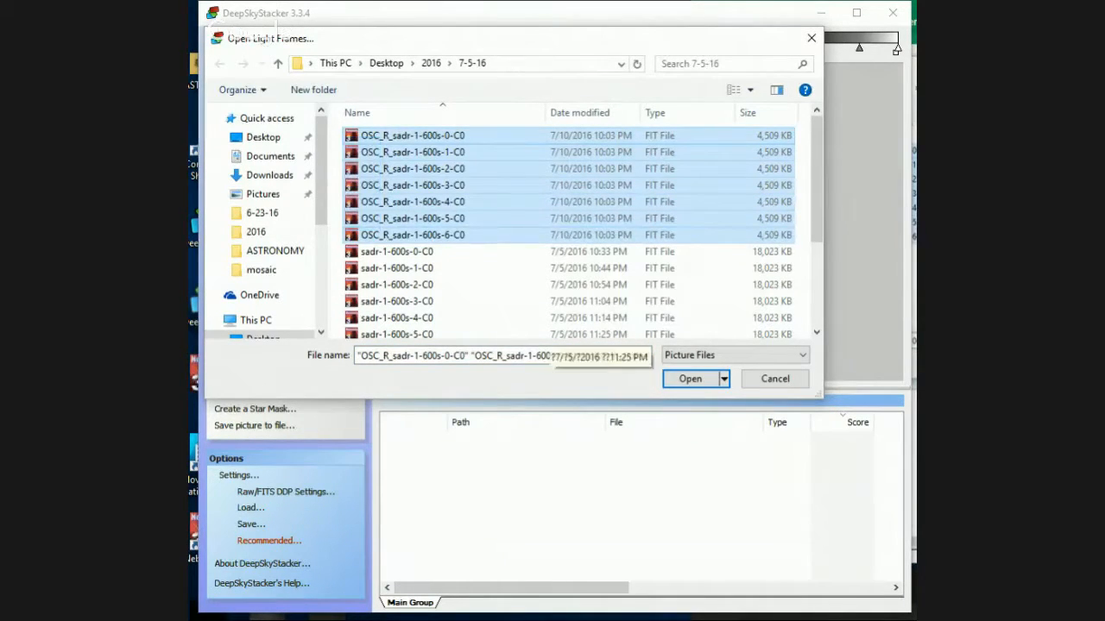
left_click(689, 379)
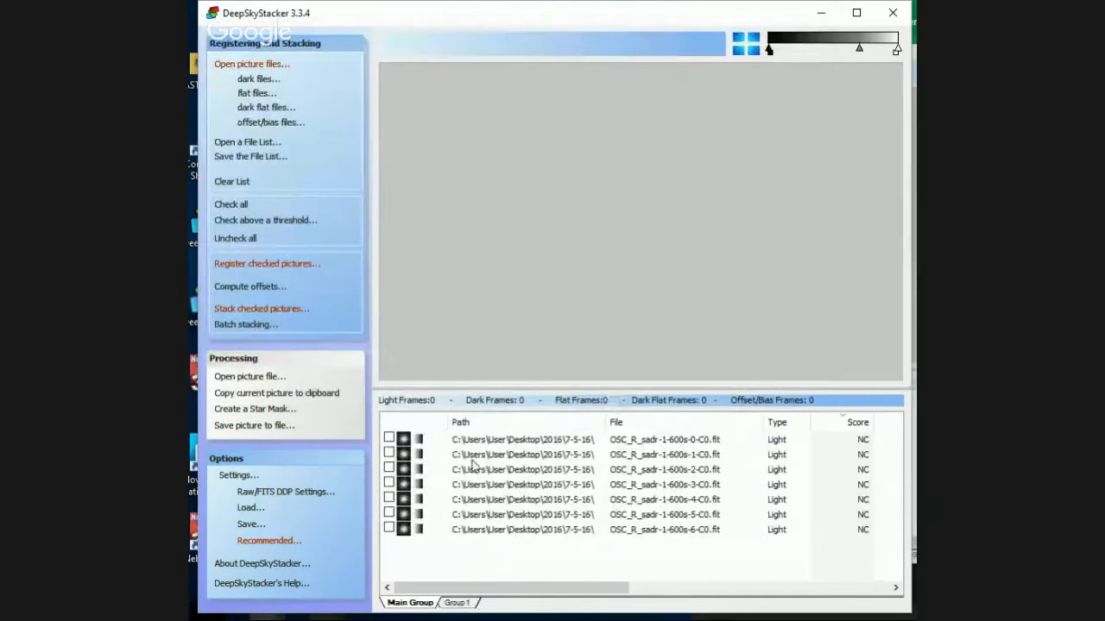
left_click(516, 440)
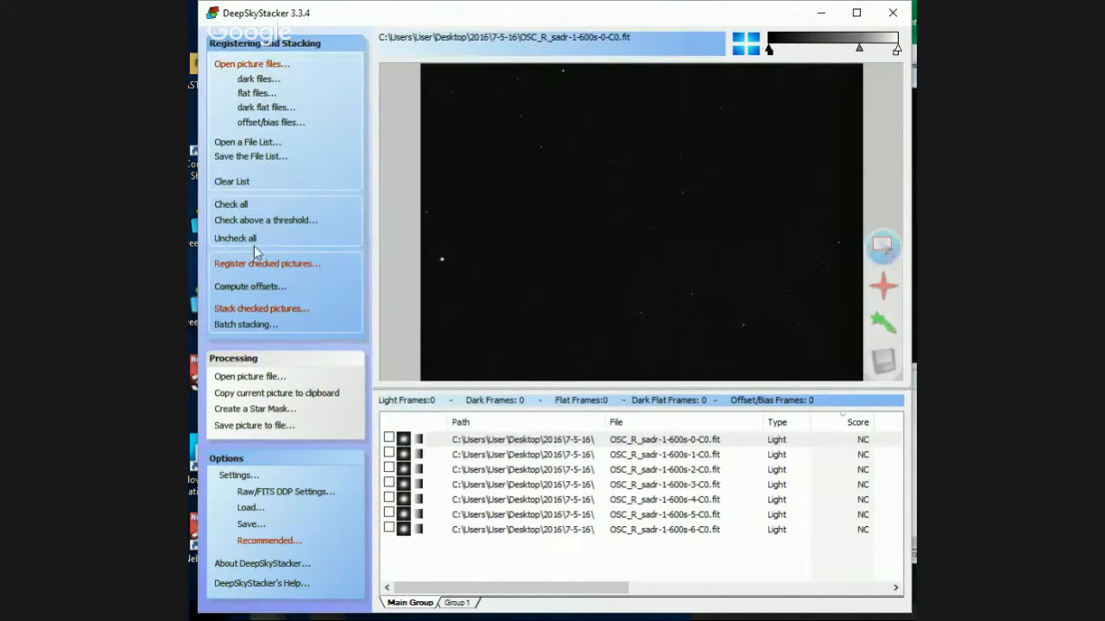
left_click(226, 204)
Brighten the preview's midtones, maximize the window and compare the light frames 0, 3 and 2.
left_click_drag(860, 53, 803, 51)
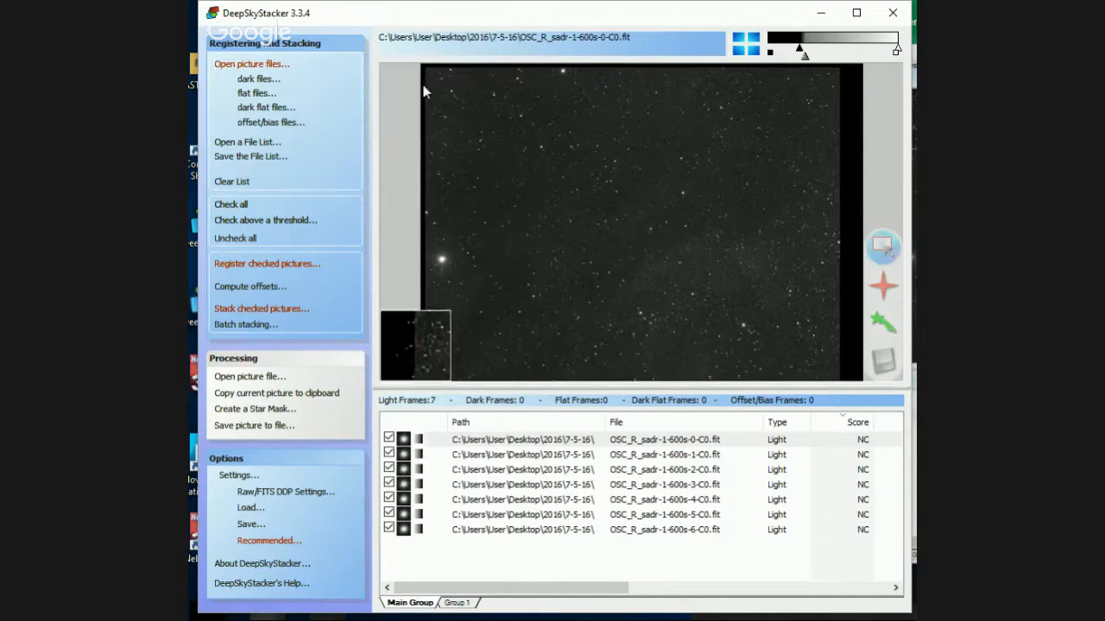
double_click(489, 18)
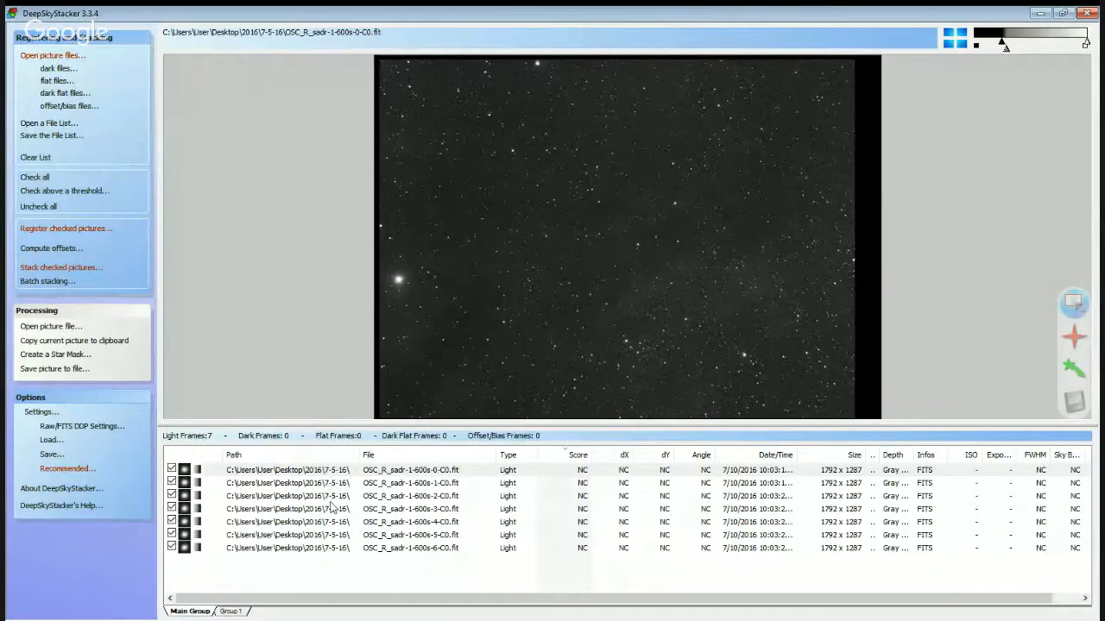
left_click(356, 474)
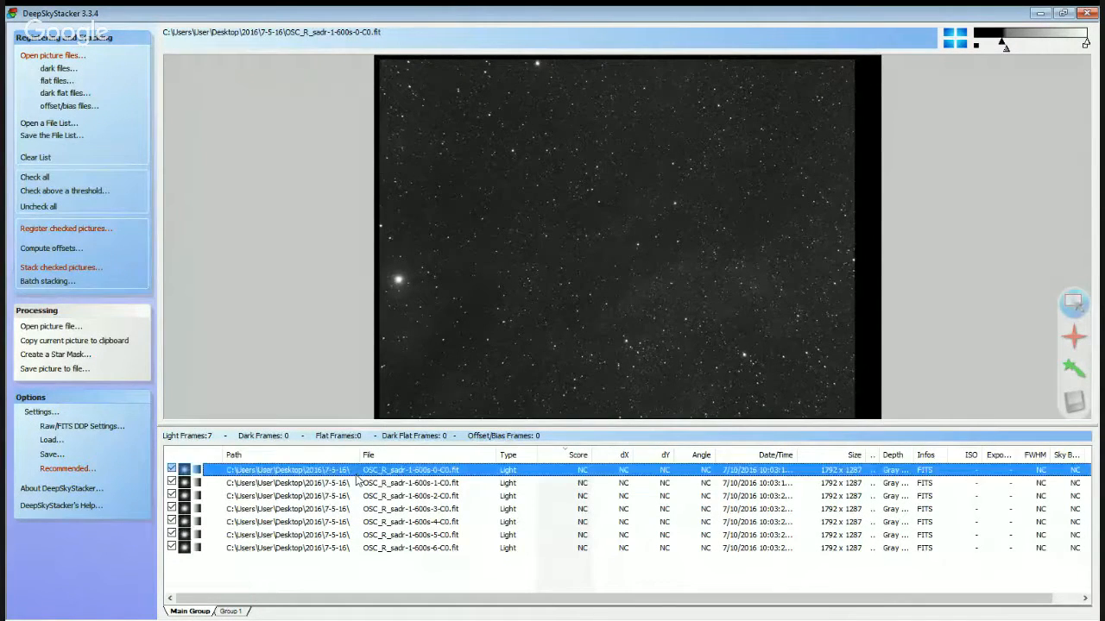
left_click(368, 510)
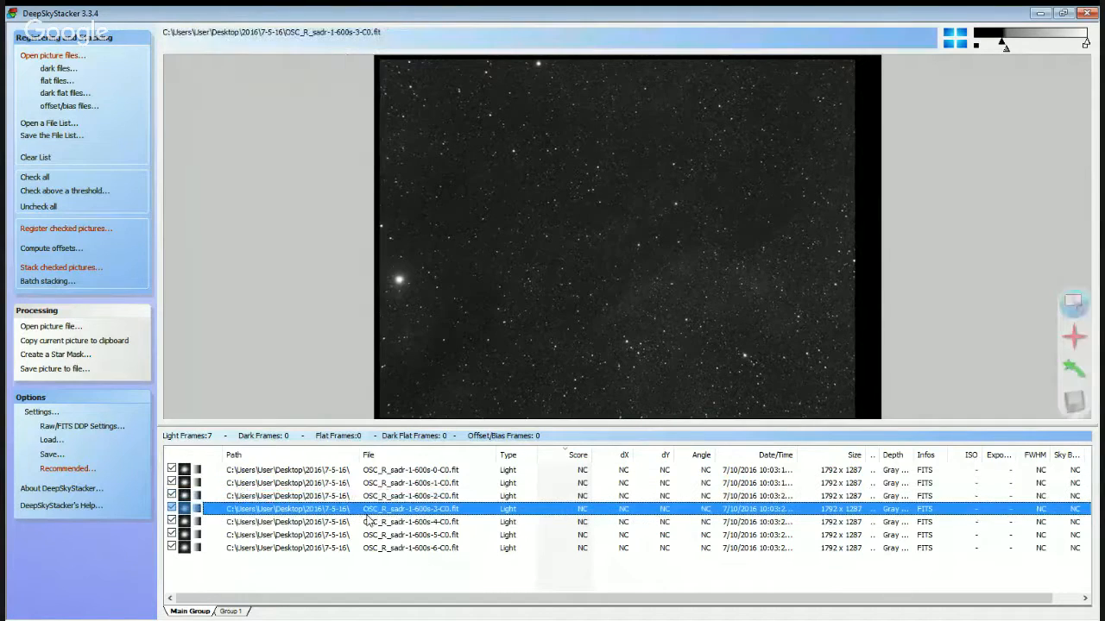
left_click(369, 496)
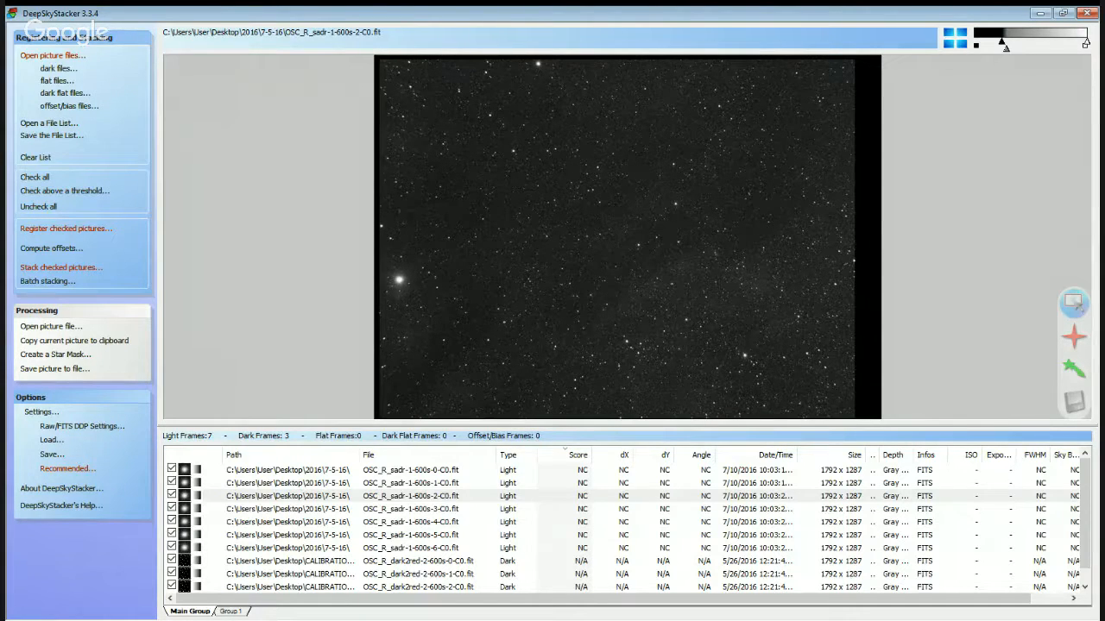
Add the offset/bias frames and mark a rectangular stacking area covering the star field inside the black borders.
left_click(67, 107)
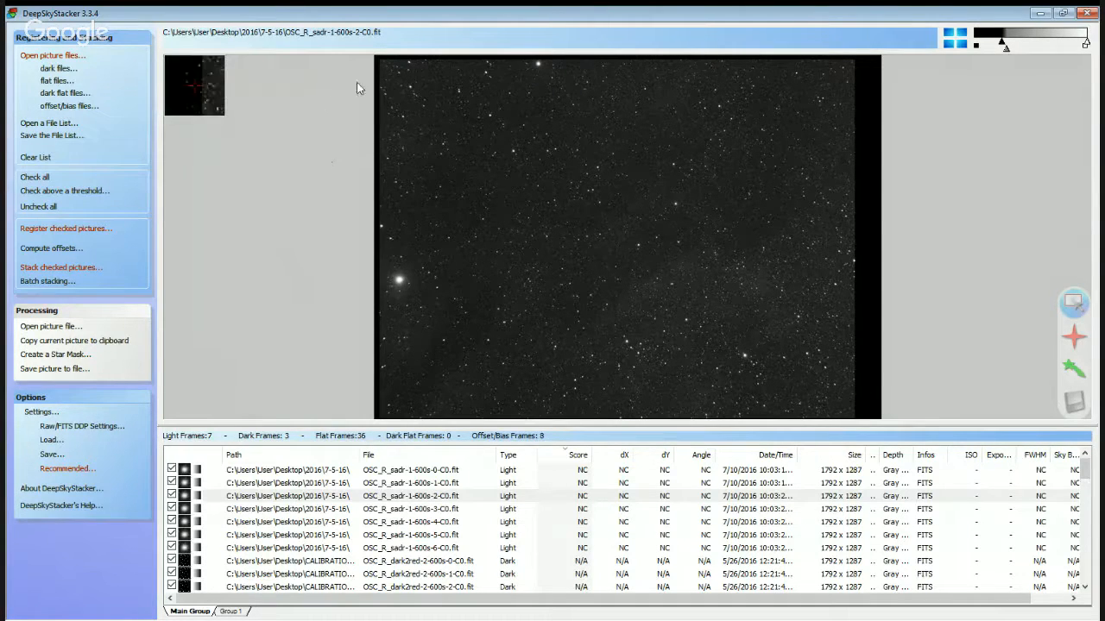
left_click_drag(382, 62, 853, 417)
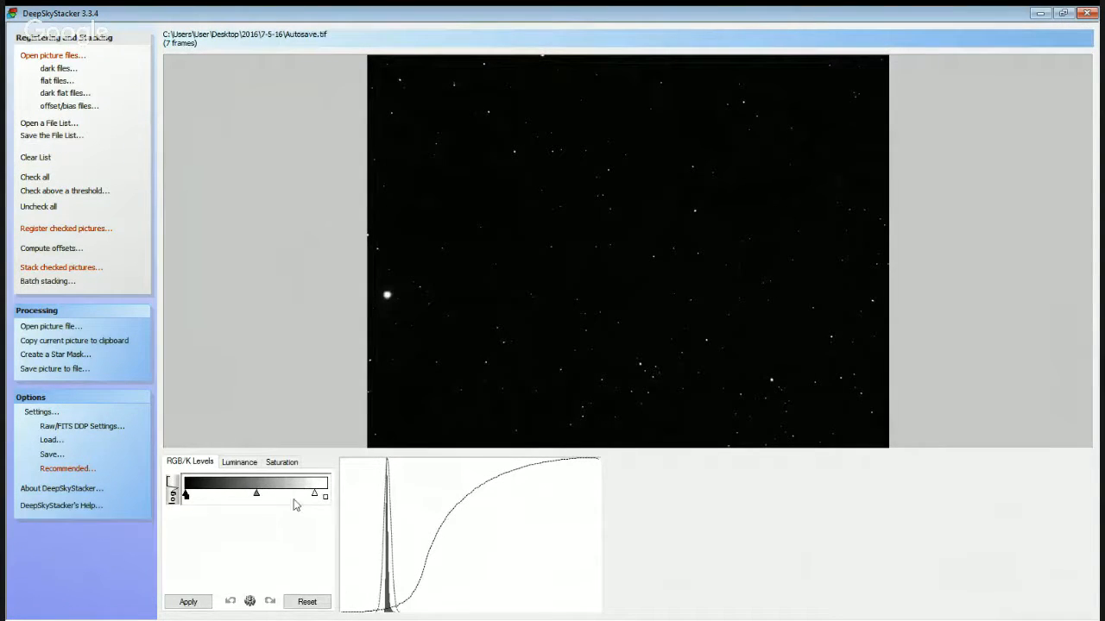
Move the stacked image's white level to maximum and apply Luminance values of Darkness 100.0, Midtone 5° and 21.6, Highlight 69.0.
left_click_drag(314, 497, 326, 497)
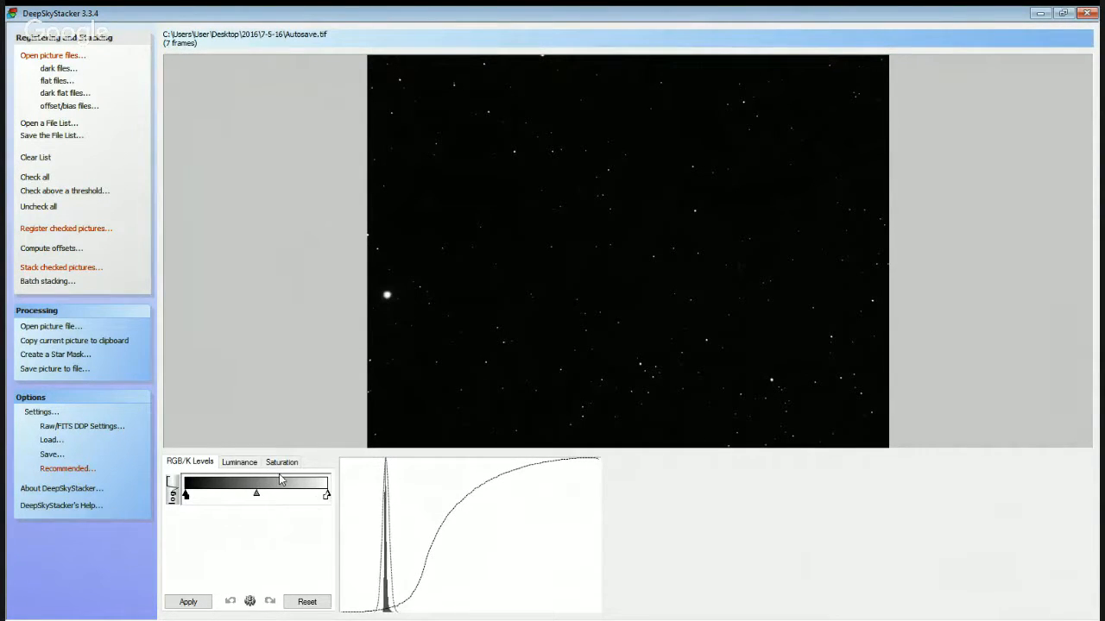
left_click_drag(258, 496, 262, 496)
left_click(239, 463)
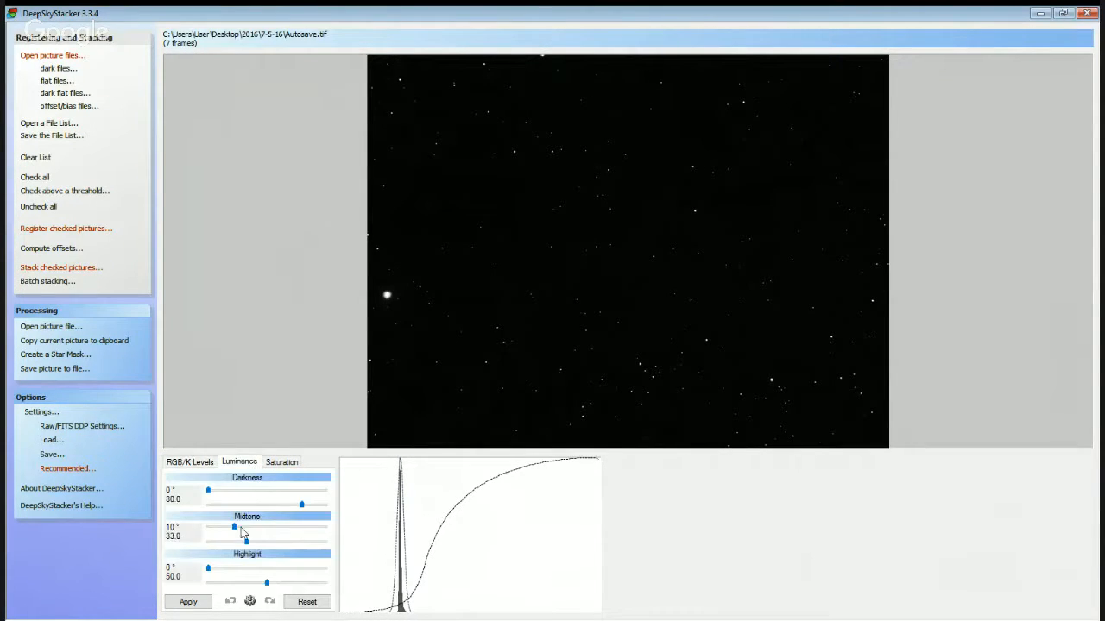
left_click_drag(246, 542, 221, 527)
left_click_drag(301, 504, 325, 505)
left_click_drag(237, 545, 233, 542)
left_click_drag(267, 584, 289, 584)
left_click(206, 602)
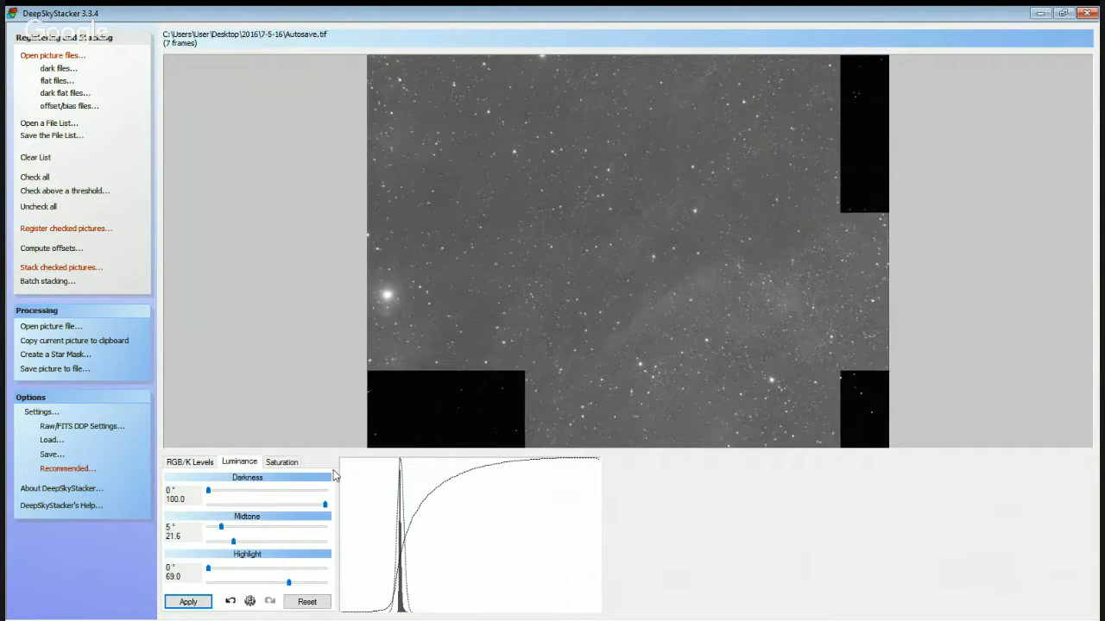
Raise the Luminance Midtone value to 22.4 and on to 23.2, applying each change to the stacked image.
left_click(240, 543)
left_click_drag(240, 542, 242, 542)
left_click(187, 601)
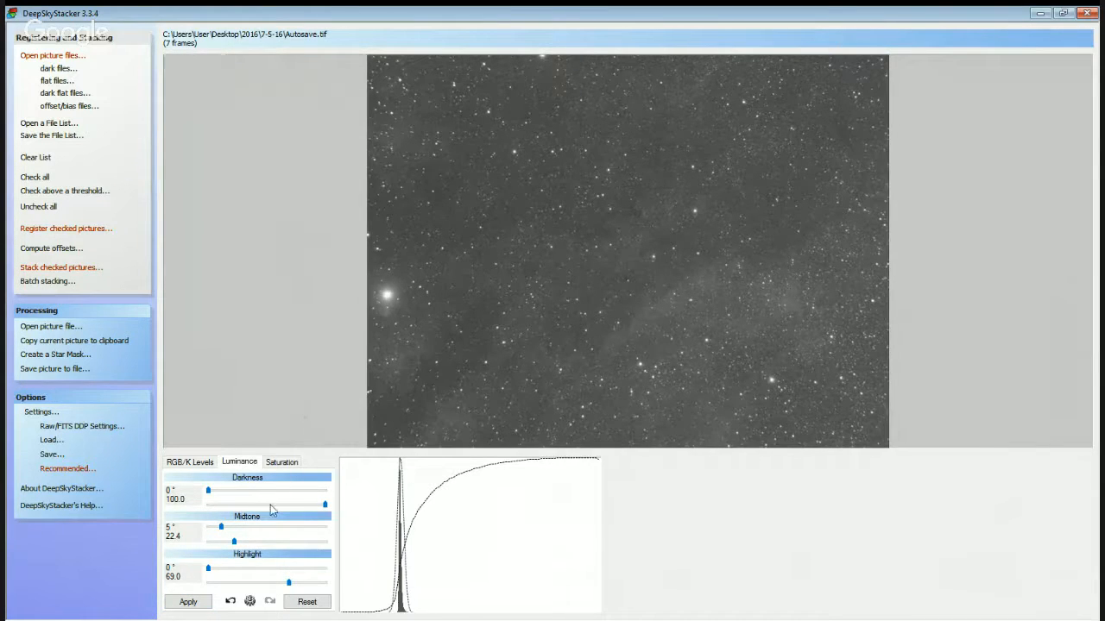
left_click(234, 542)
key("Right")
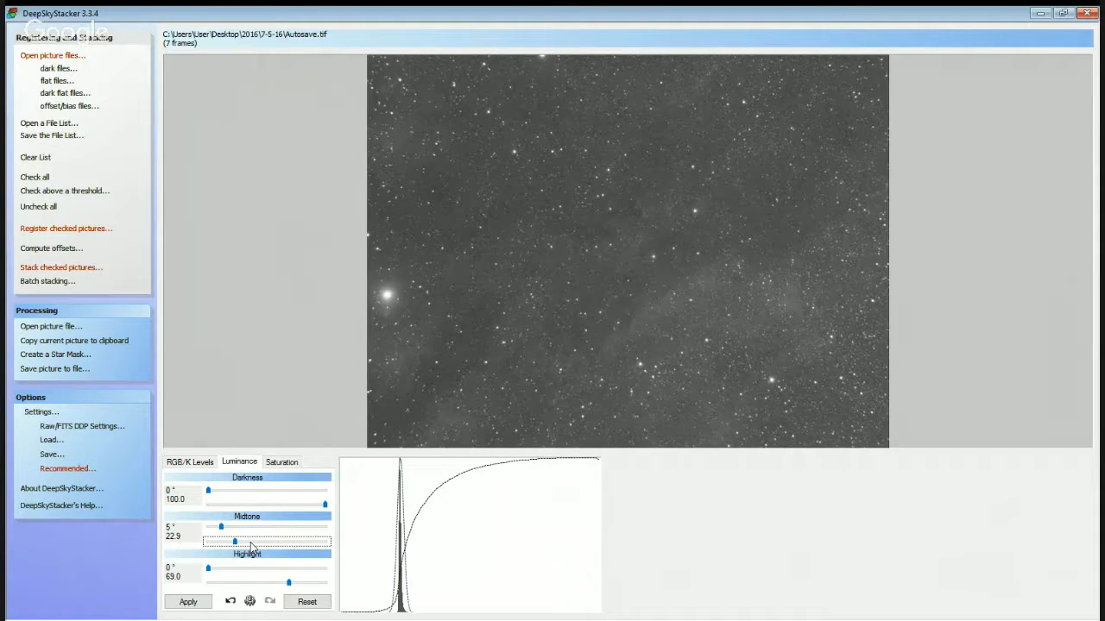
key("Right")
left_click(189, 604)
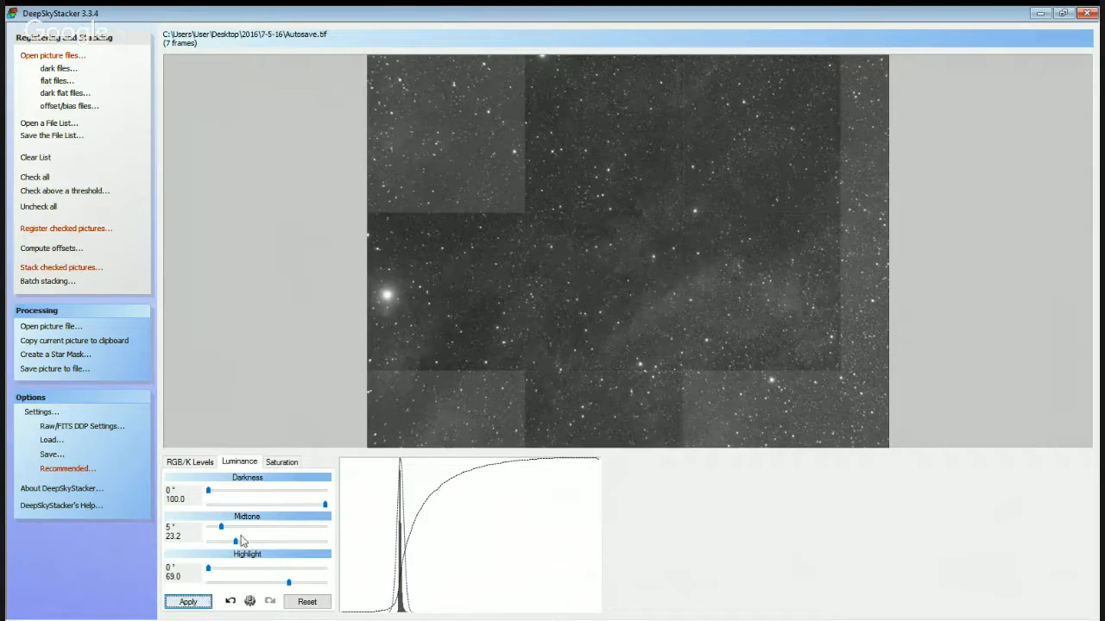
Raise the Luminance Midtone angle to 6° and on to 7°, applying each change.
left_click_drag(221, 528, 224, 528)
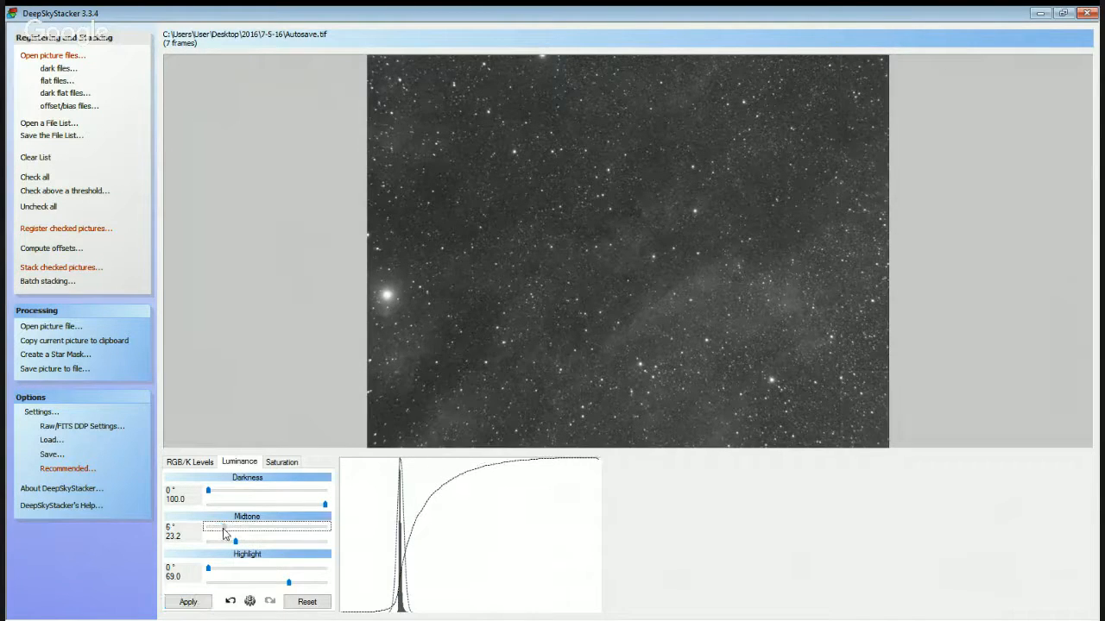
left_click(186, 604)
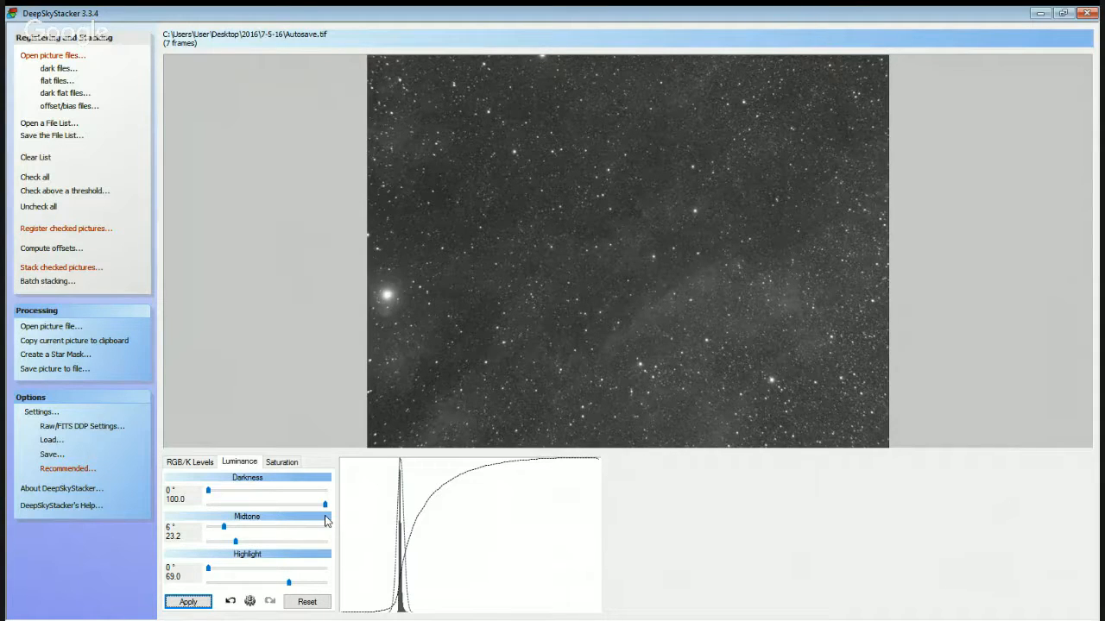
left_click(223, 530)
left_click_drag(222, 531, 226, 530)
left_click(200, 602)
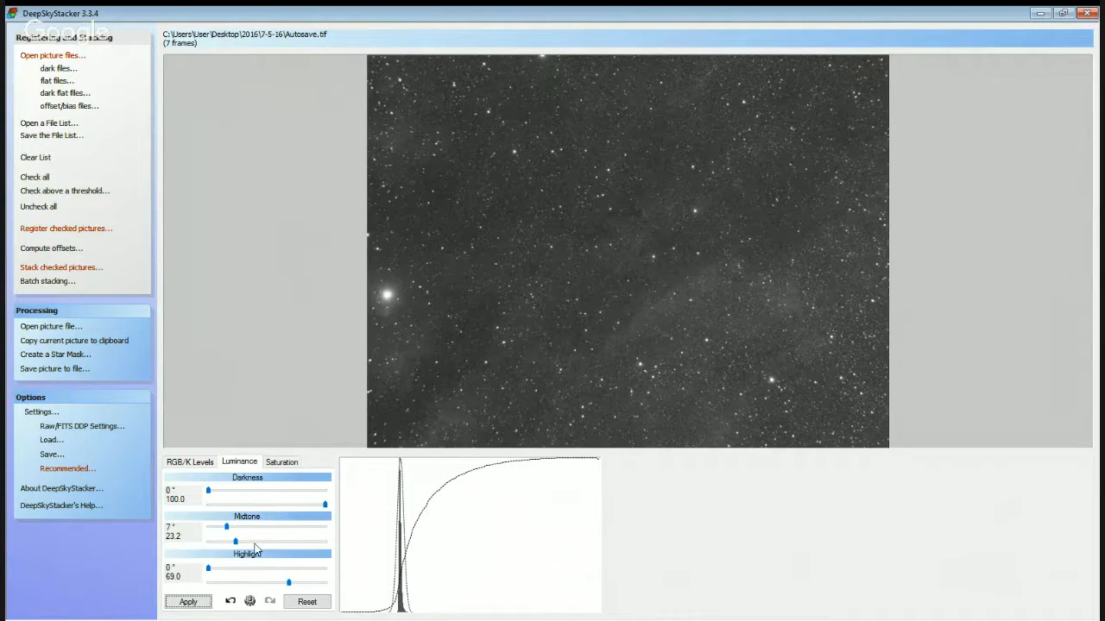
Adjust the Luminance Midtone to 23.9 and finally to 24.2 with an 8° angle, applying the changes to the stacked image.
left_click_drag(234, 544, 241, 543)
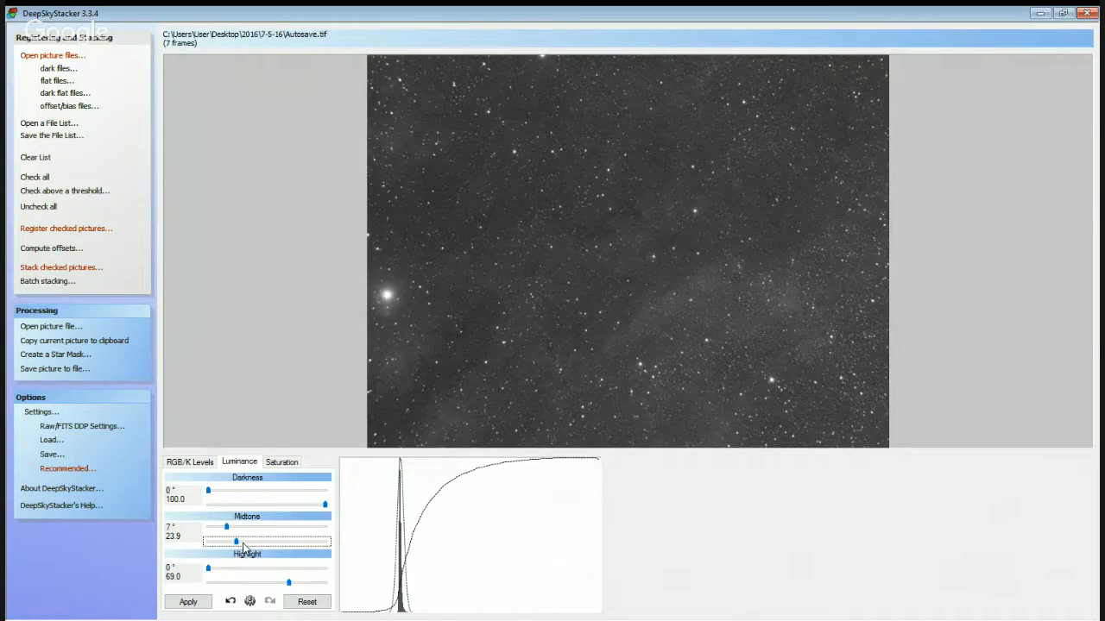
left_click(196, 604)
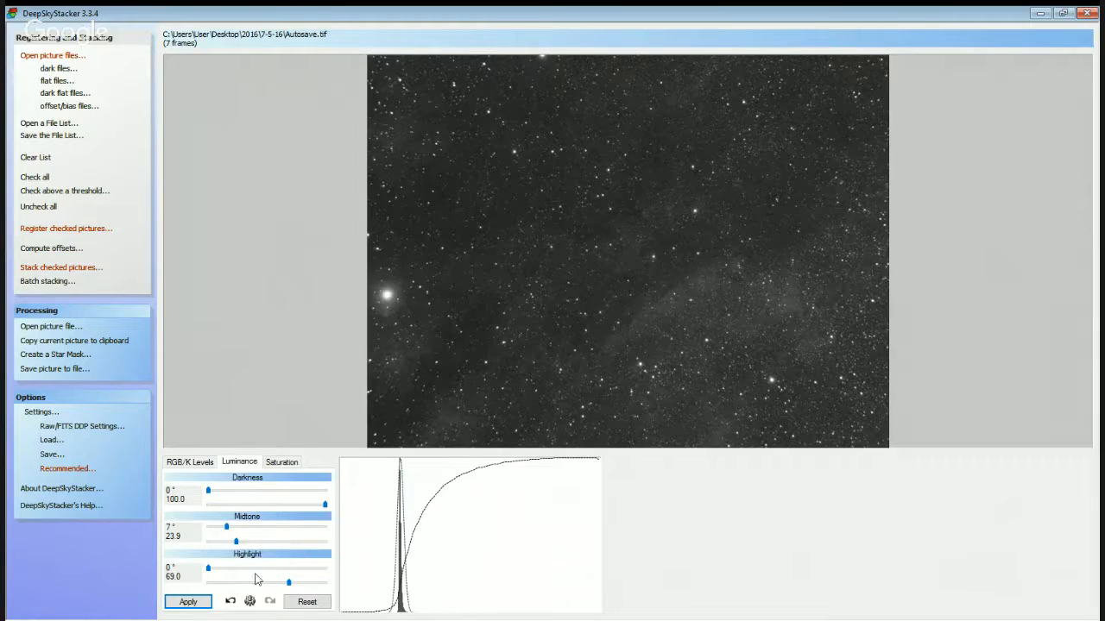
left_click(237, 542)
left_click_drag(236, 542, 236, 542)
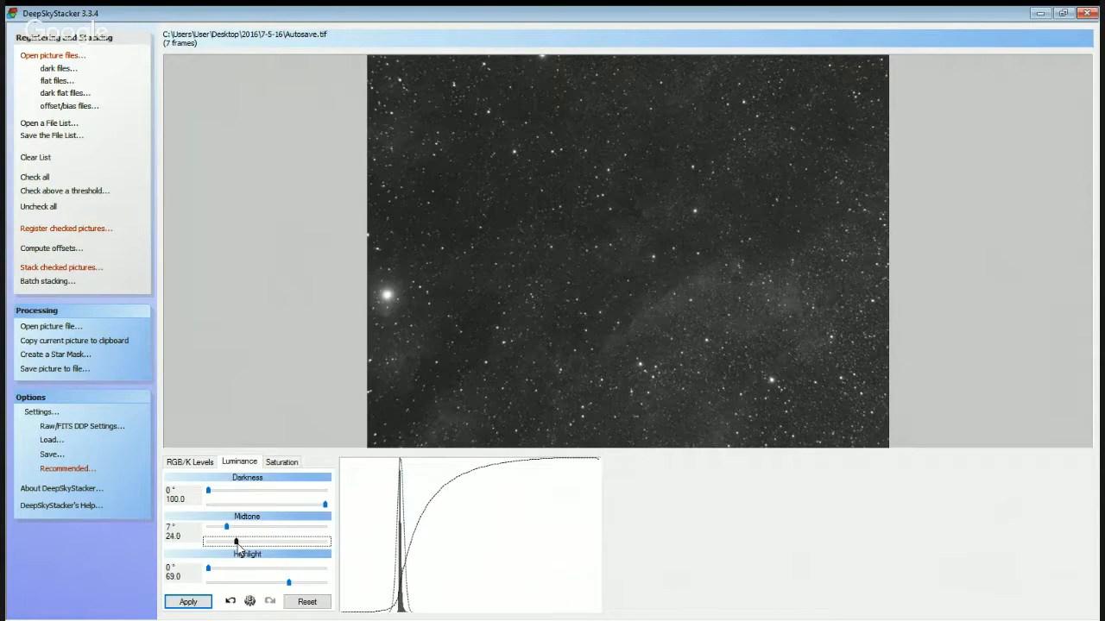
left_click(223, 523)
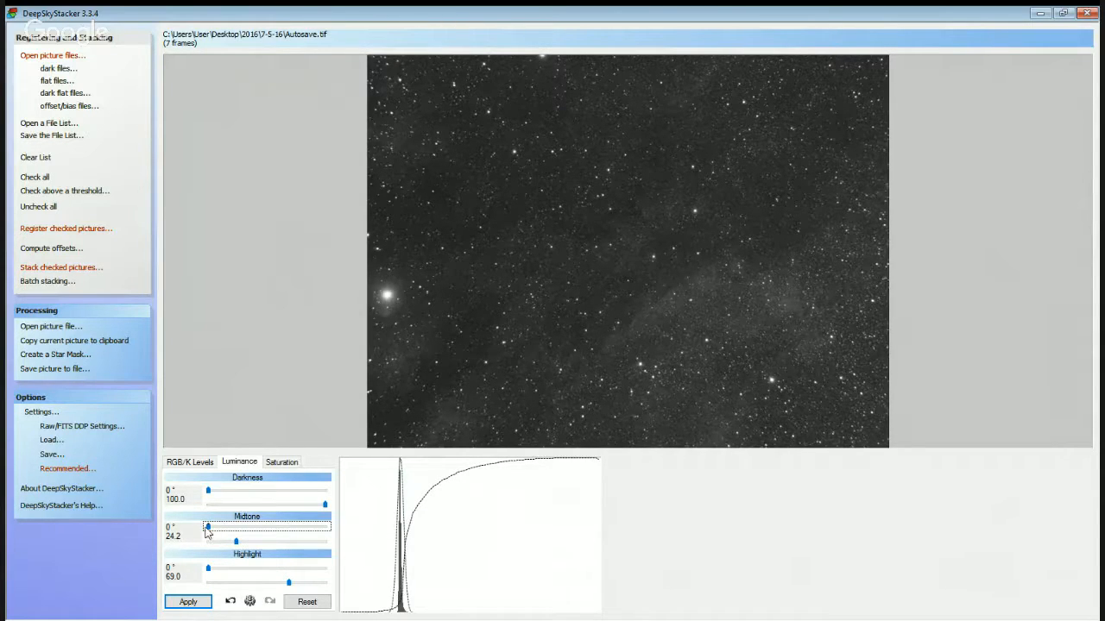
left_click_drag(208, 526, 229, 528)
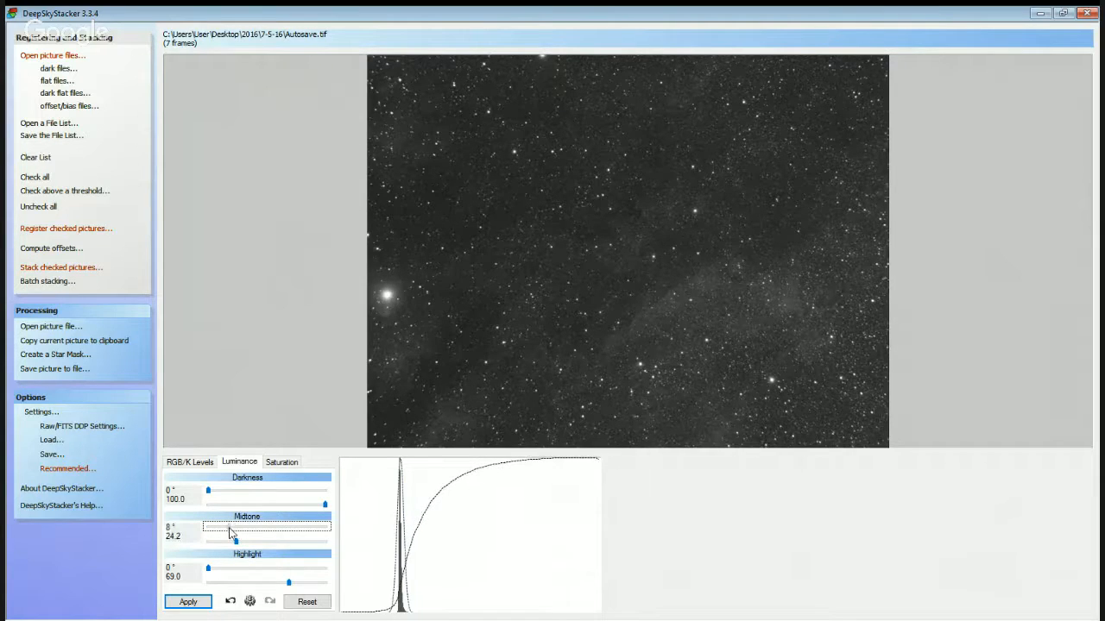
left_click(192, 601)
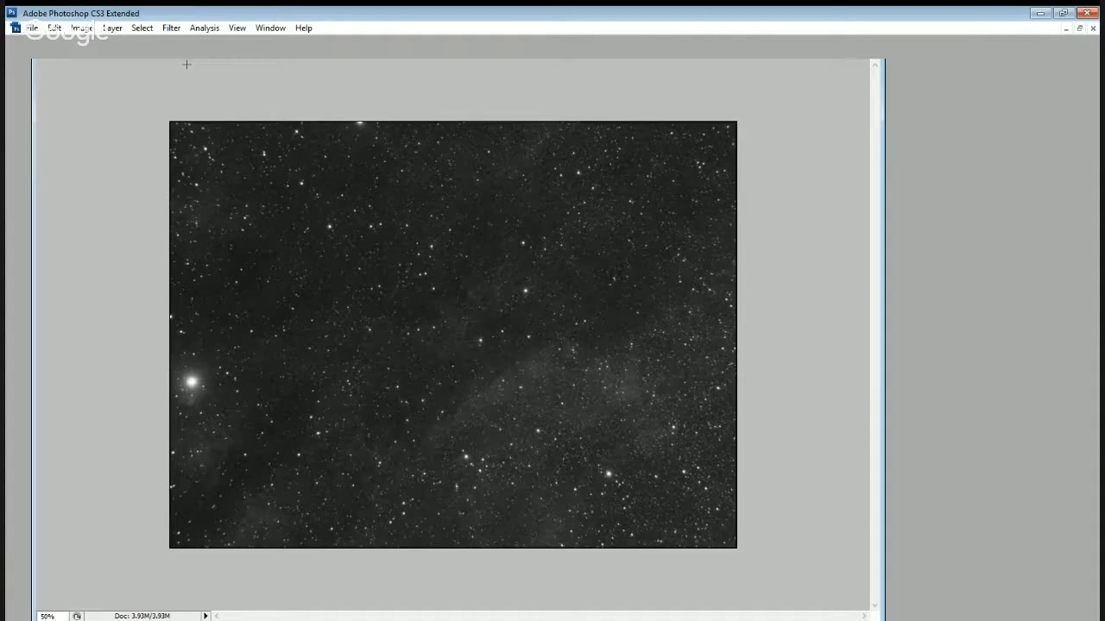
In Photoshop, crop the stacked image just inside its edges, clear the selection and apply the open dialog's adjustment.
left_click_drag(171, 125, 736, 548)
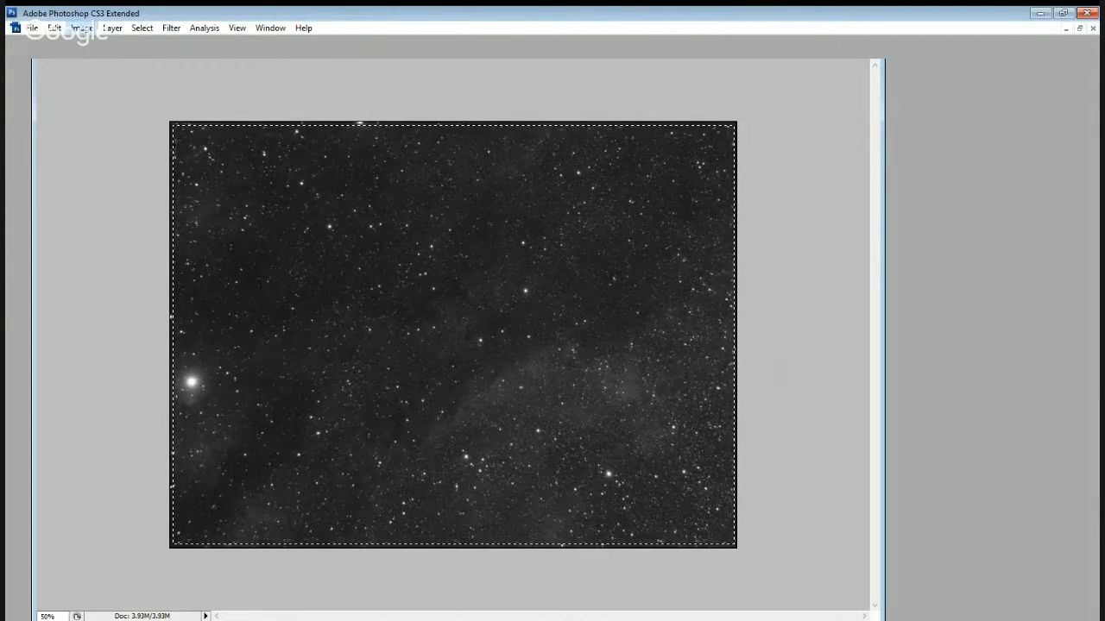
left_click(108, 176)
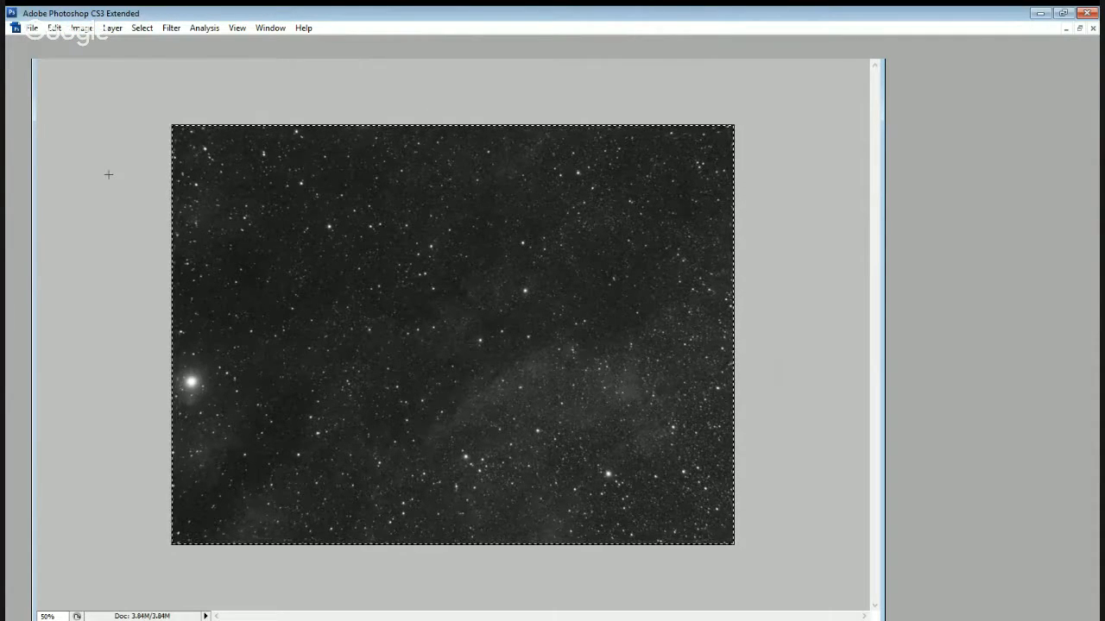
key("ctrl+d")
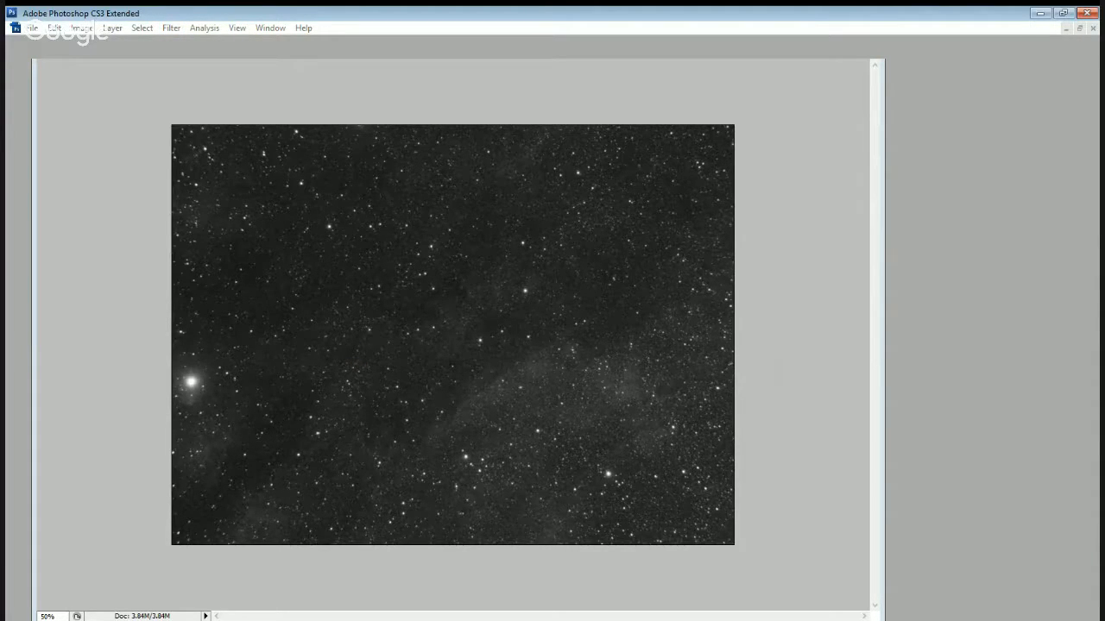
left_click(608, 226)
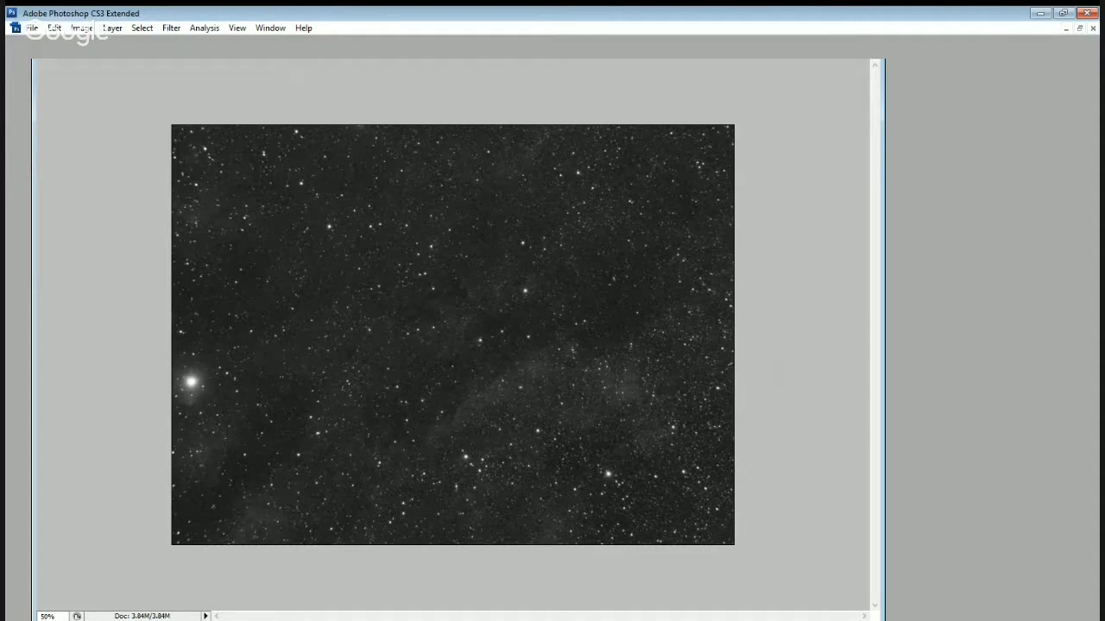
Examine the stars and background grain at 300% magnification in several areas of the cropped image, and again on the smoothed copy.
key("ctrl+plus")
key("ctrl+plus")
key("ctrl+plus")
key("ctrl+plus")
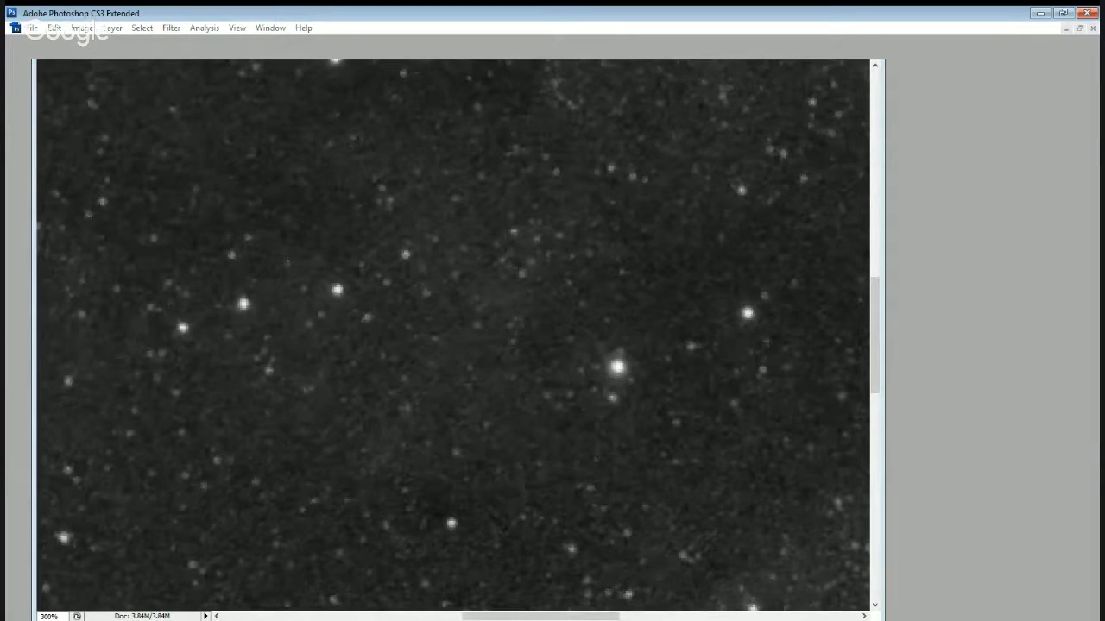
key("Return")
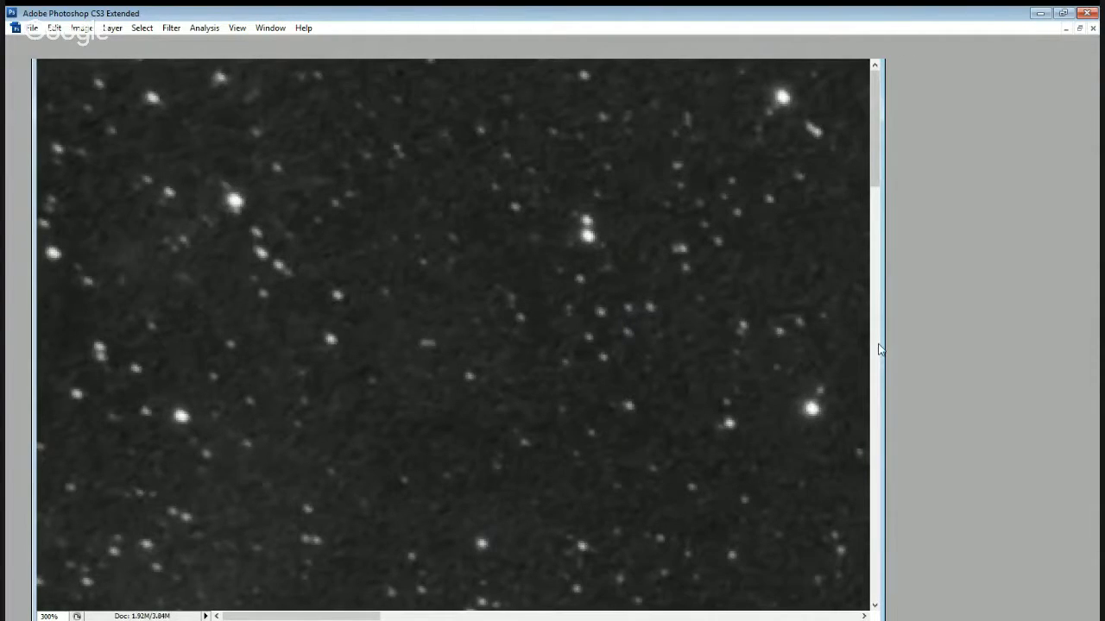
scroll(716, 443, "down", 5)
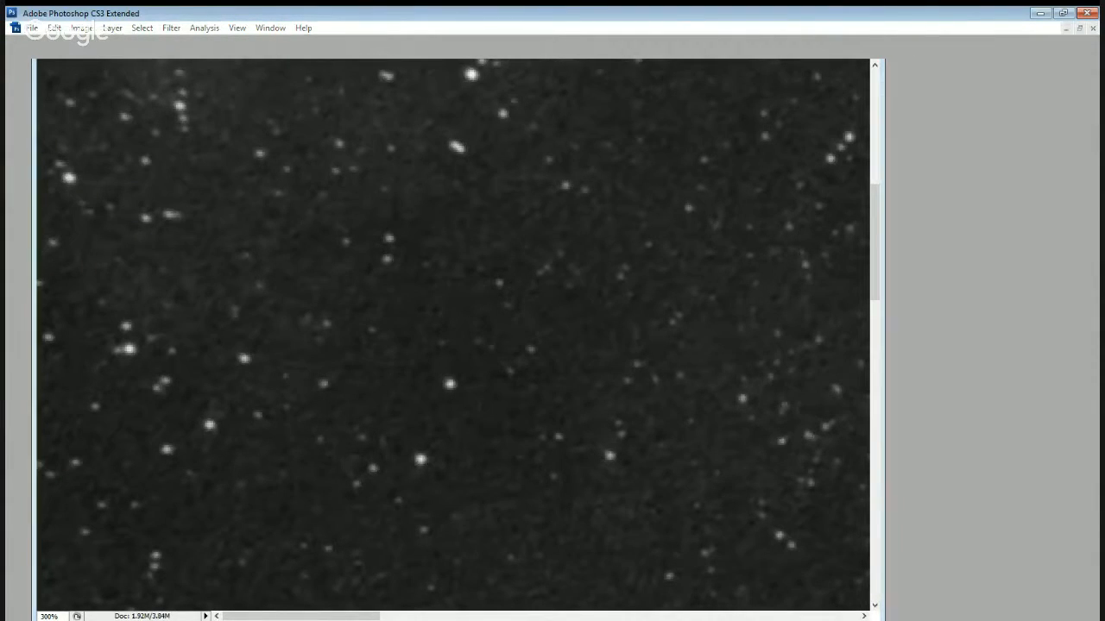
scroll(600, 608, "right", 5)
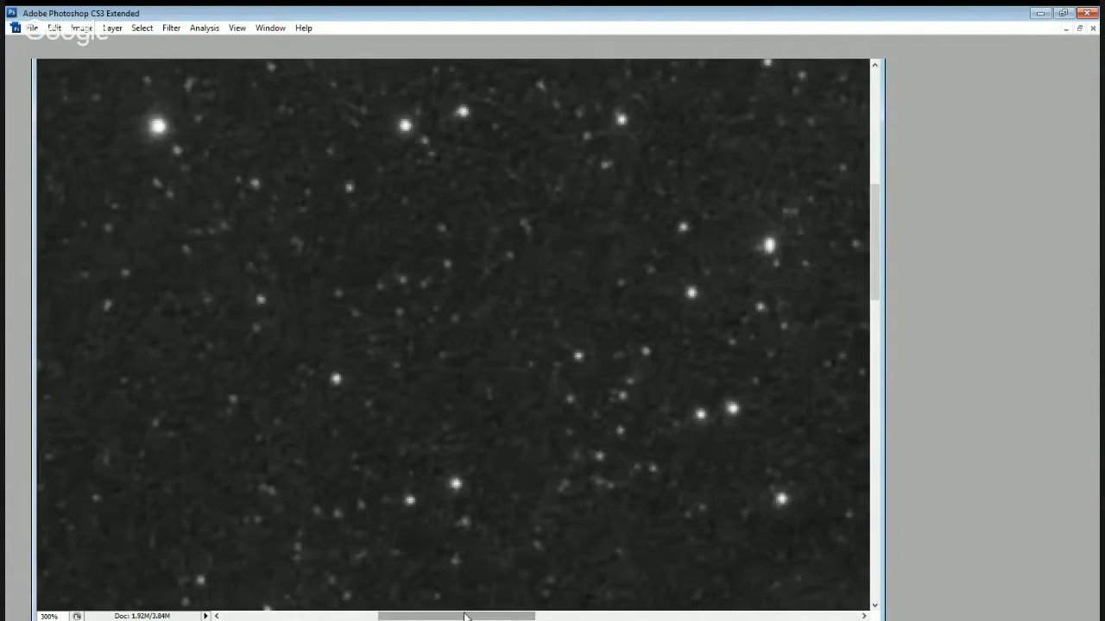
scroll(556, 609, "right", 1)
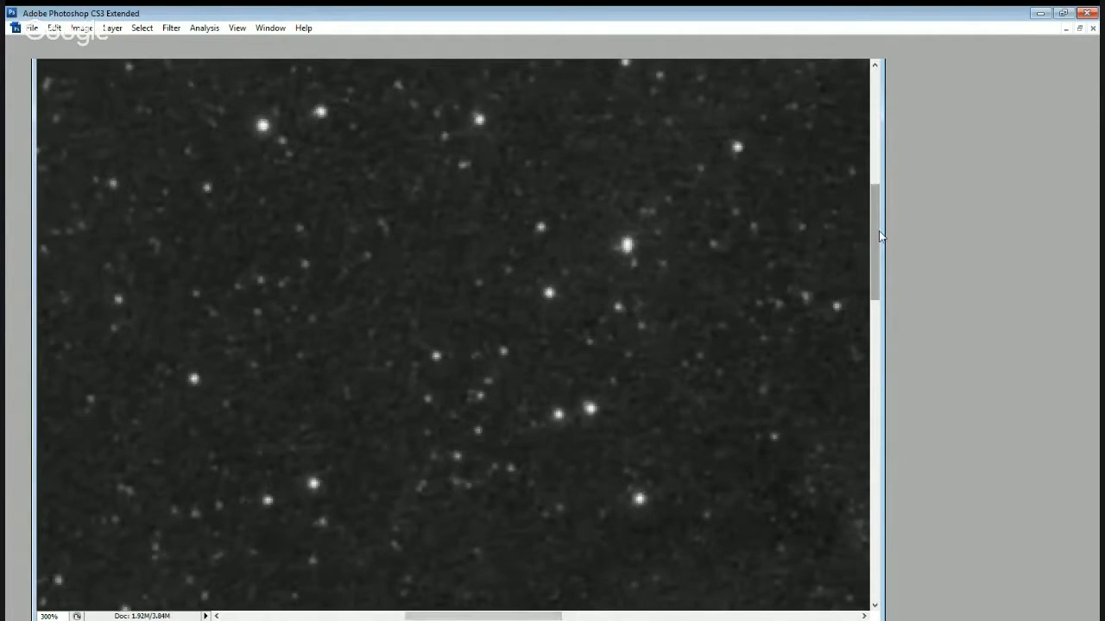
left_click_drag(878, 230, 879, 312)
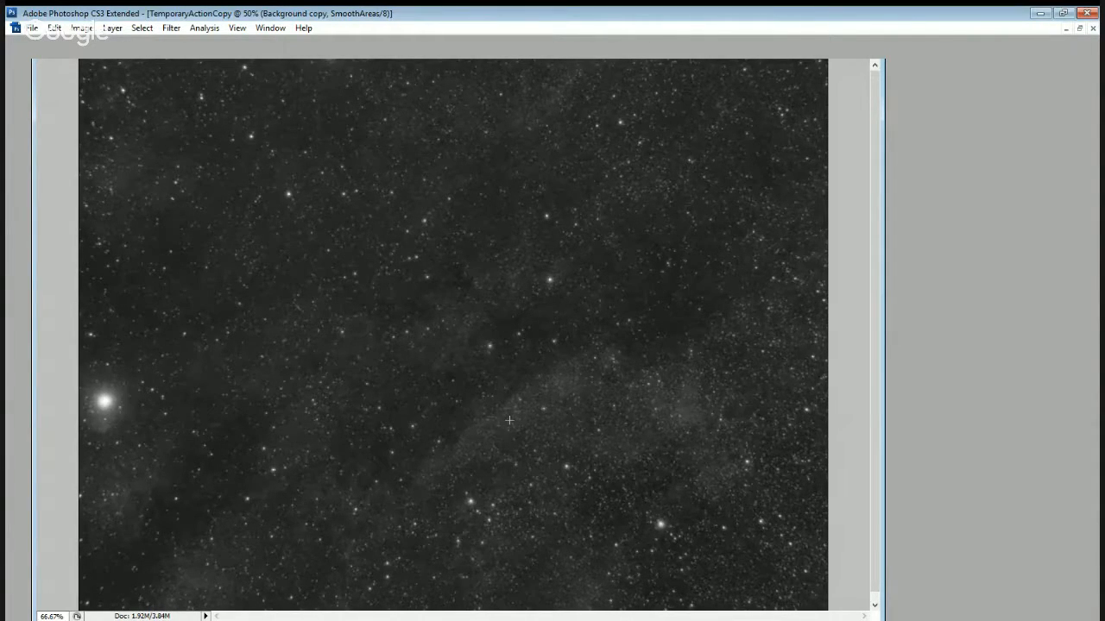
key("ctrl+plus")
key("ctrl+plus")
key("ctrl+plus")
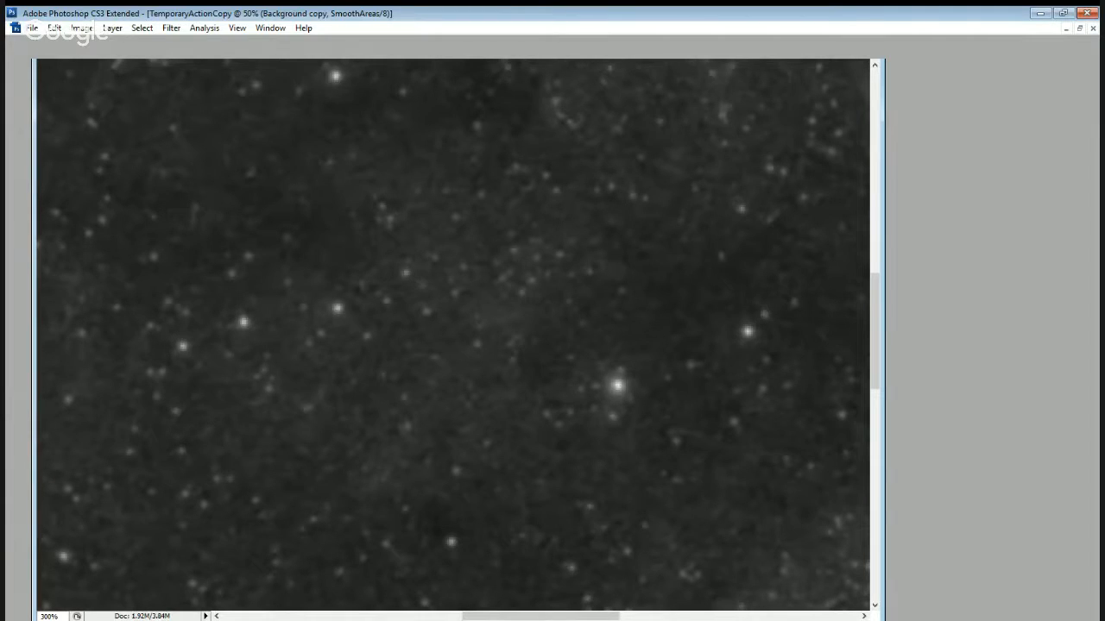
key("ctrl+minus")
key("ctrl+minus")
key("ctrl+minus")
key("ctrl+minus")
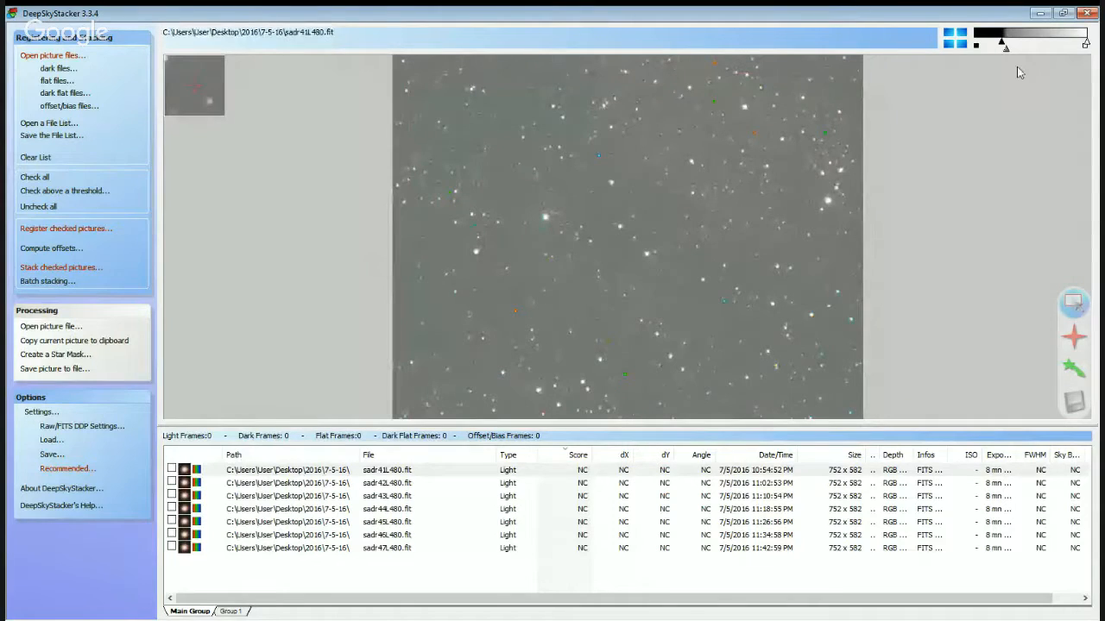
In DeepSkyStacker, adjust the preview stretch of sadr41L480.fit and check all the listed light frames.
mouse_move(1004, 43)
left_mouse_down()
mouse_move(1020, 50)
mouse_move(1011, 47)
left_mouse_up()
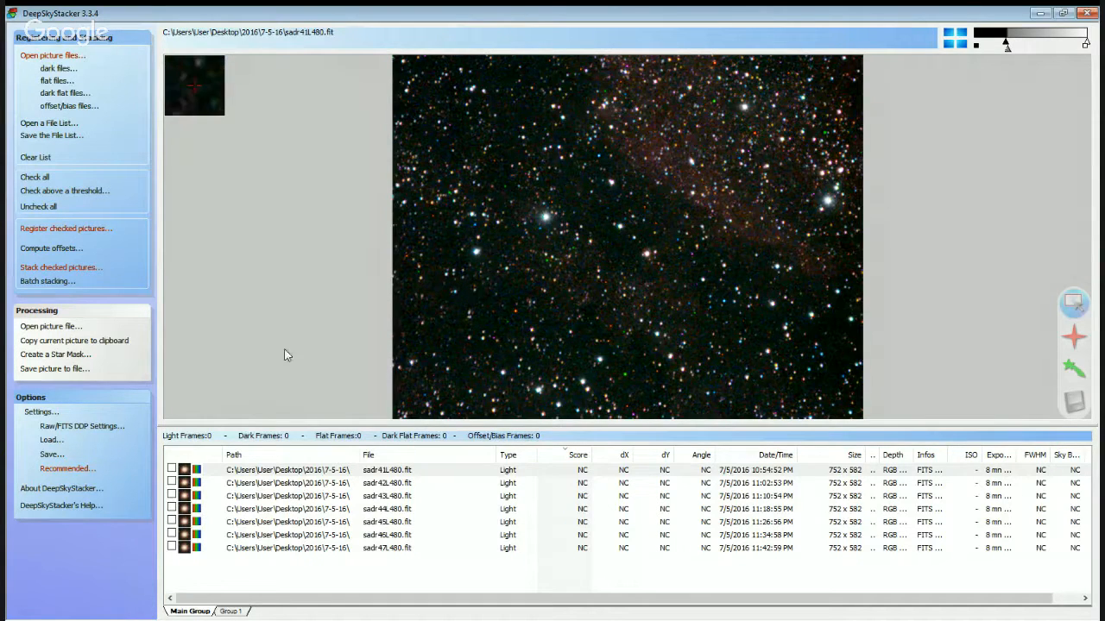
left_click(36, 178)
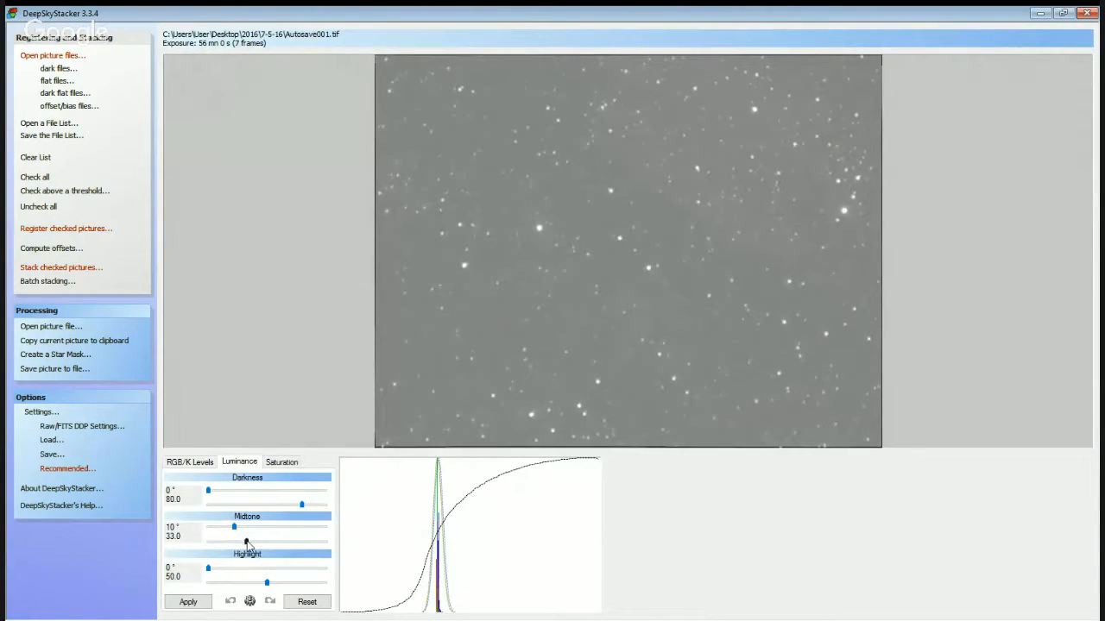
Lower the linked RGB midpoints of the stacked image, then unlink the channels and raise the red, green and blue white points to maximum.
left_click(192, 463)
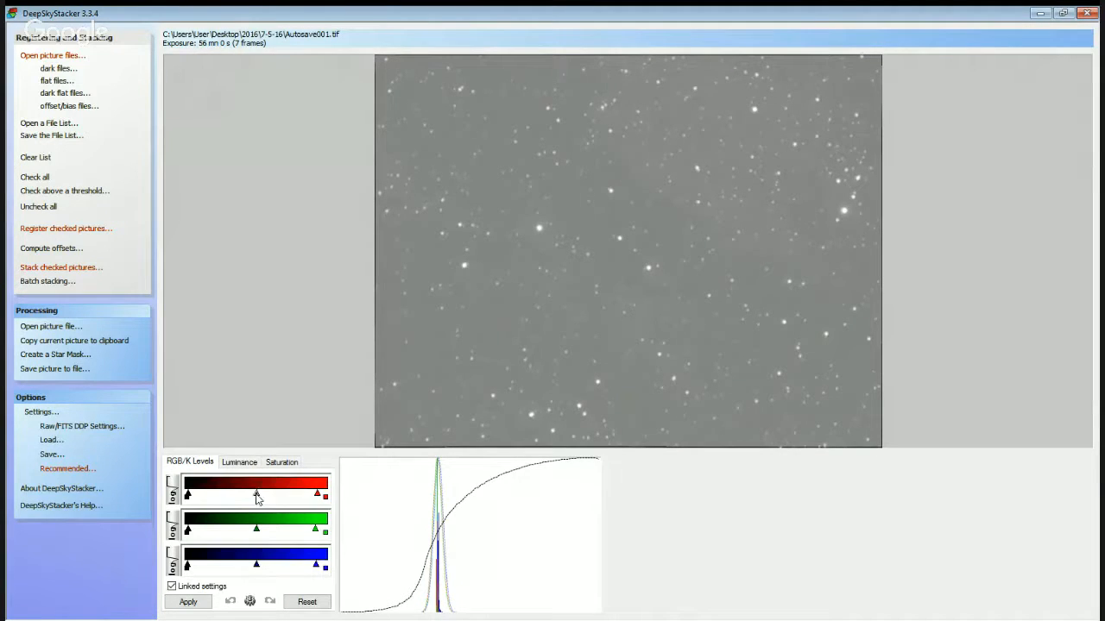
left_click_drag(256, 498, 248, 499)
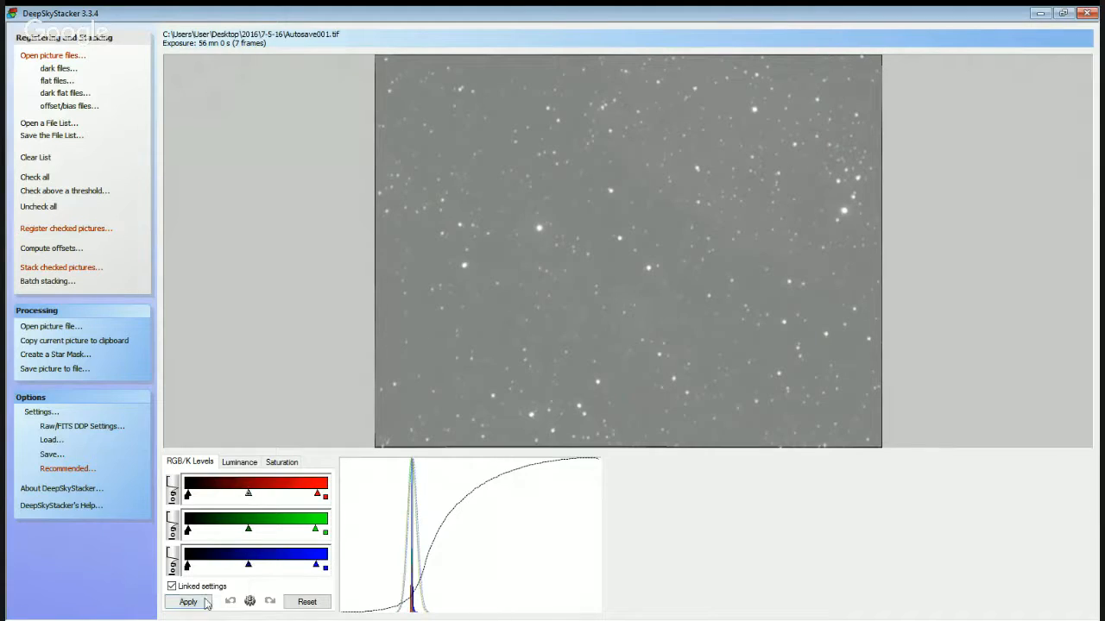
left_click(173, 587)
left_click(248, 530)
left_click_drag(316, 529, 330, 530)
left_click_drag(317, 494, 335, 497)
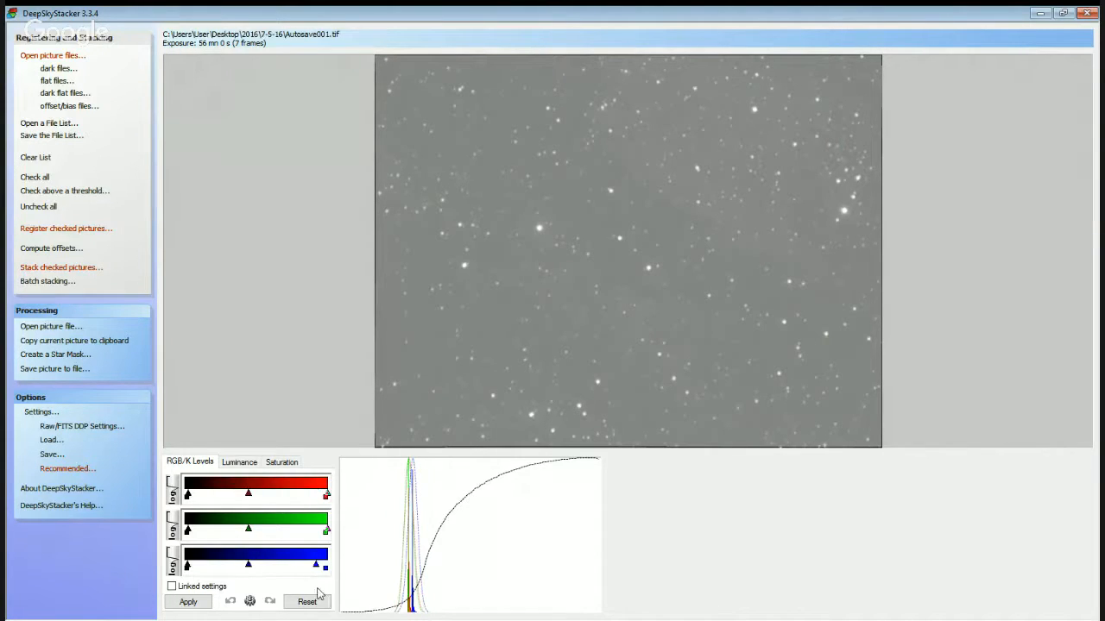
left_click_drag(316, 565, 331, 565)
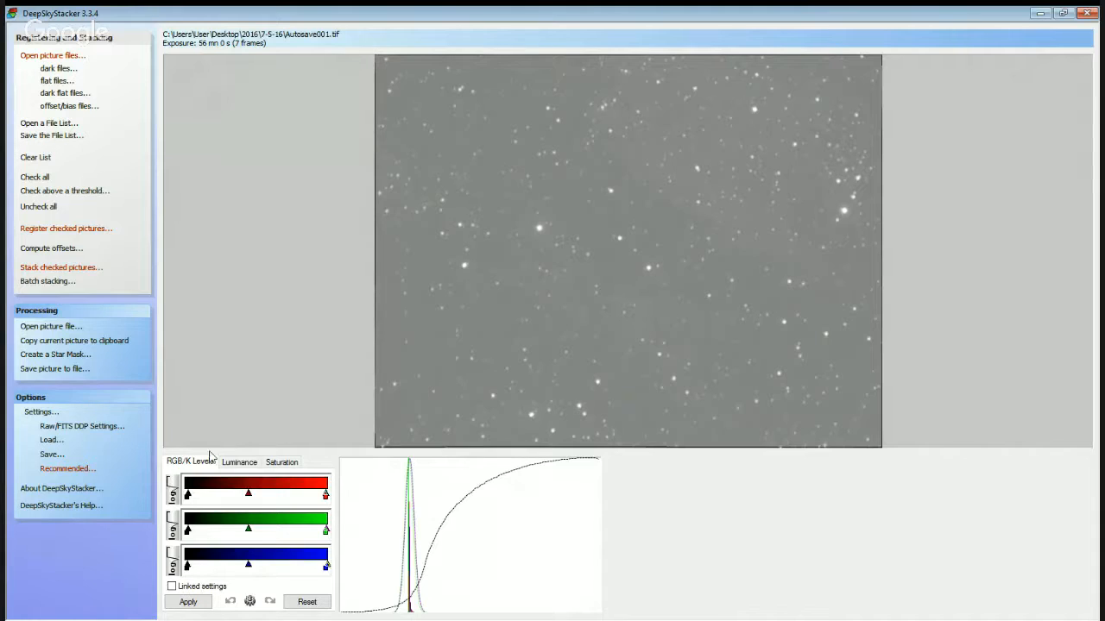
Set the Luminance Darkness to 100.0, the Midtone angle to 4° and the Highlight to 66.1, and apply the stretch.
left_click(245, 463)
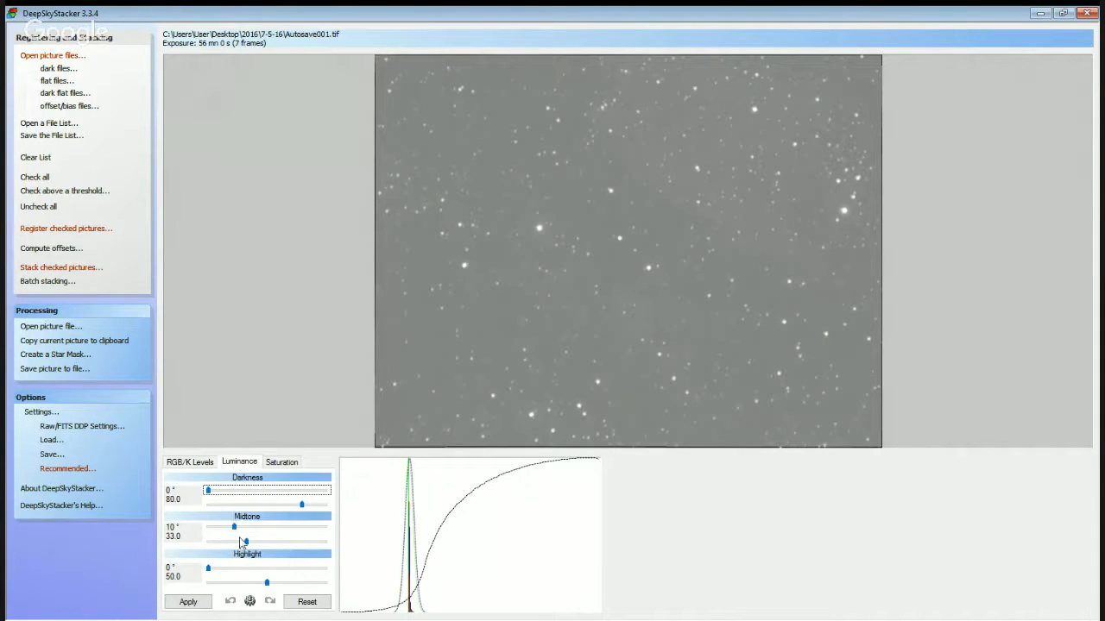
left_click_drag(233, 526, 219, 527)
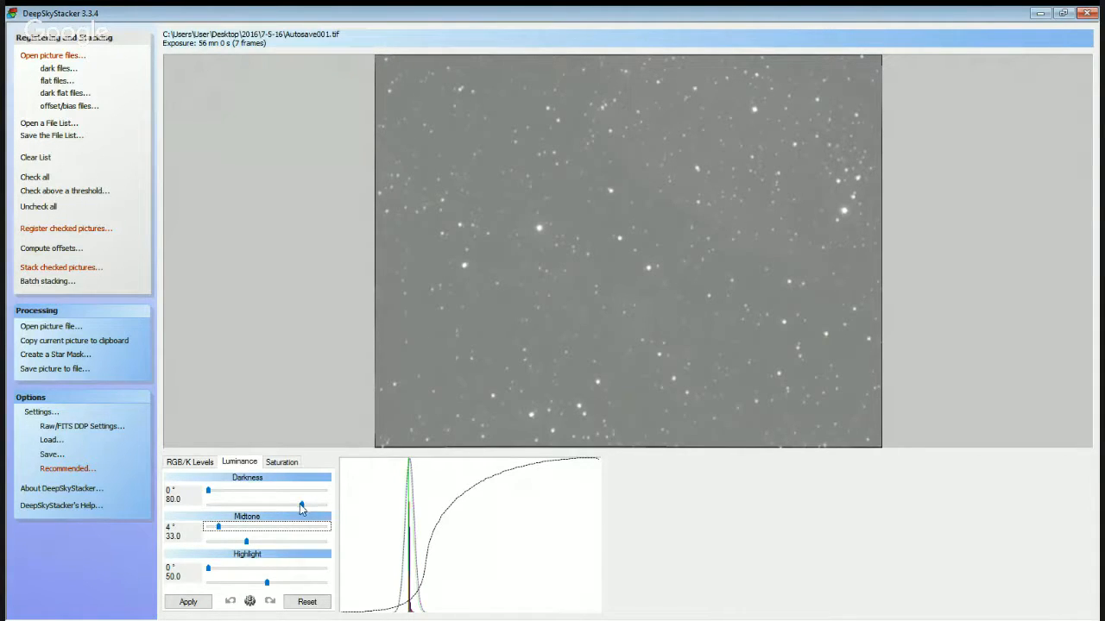
left_click_drag(302, 505, 325, 504)
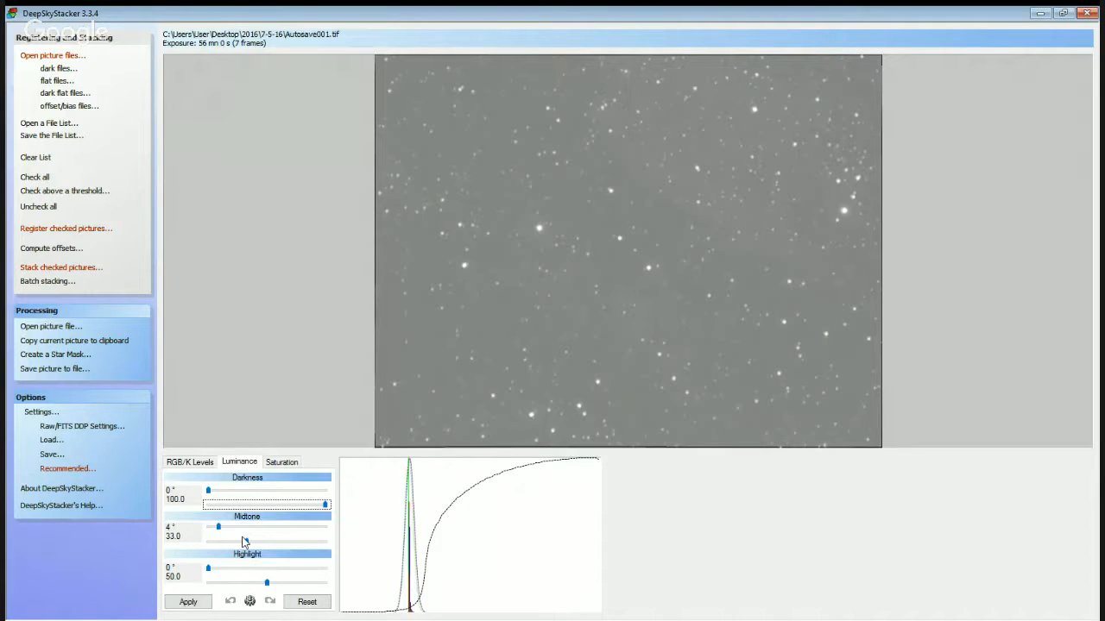
left_click_drag(244, 541, 286, 586)
left_click(192, 601)
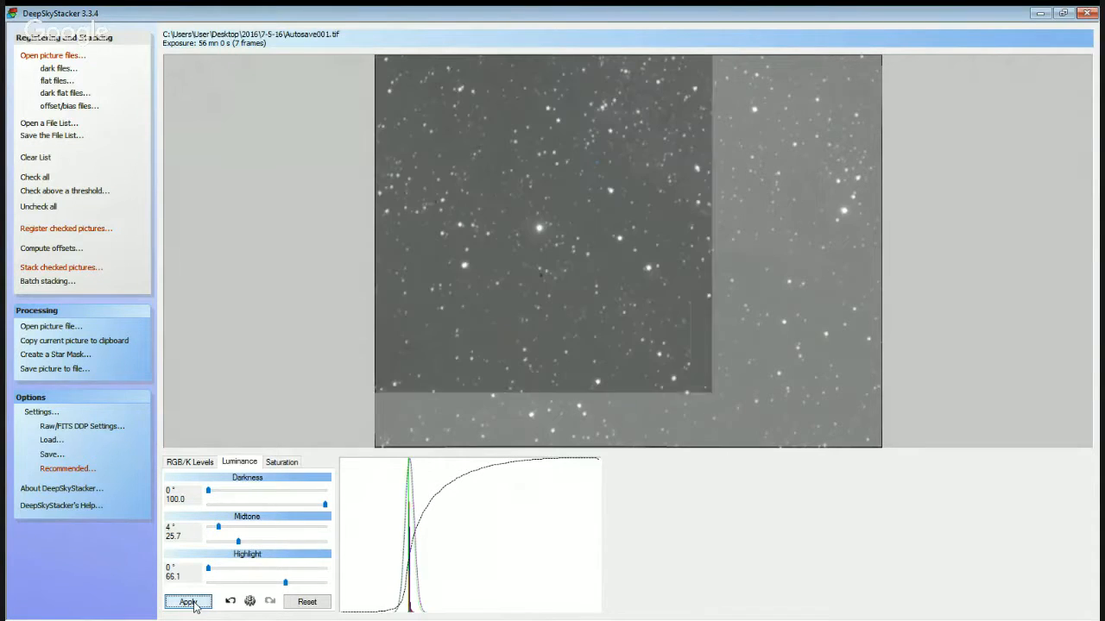
Apply a Luminance Midtone of 25.7 with a 1° angle, and raise the Midtone value to 26.4.
left_click(238, 541)
left_click_drag(218, 529, 210, 528)
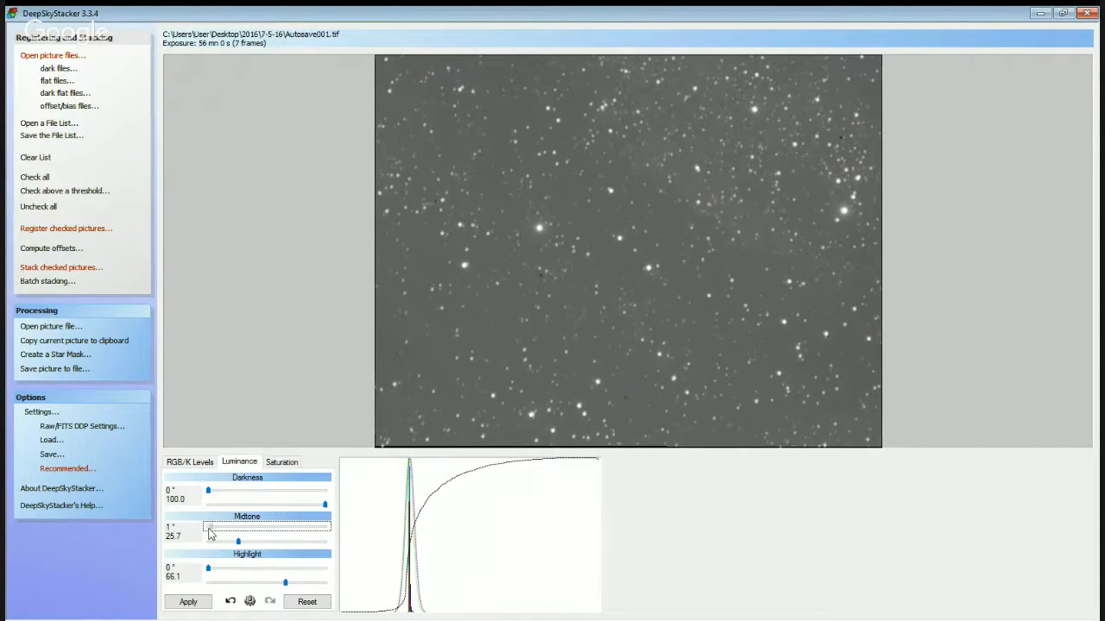
left_click(189, 602)
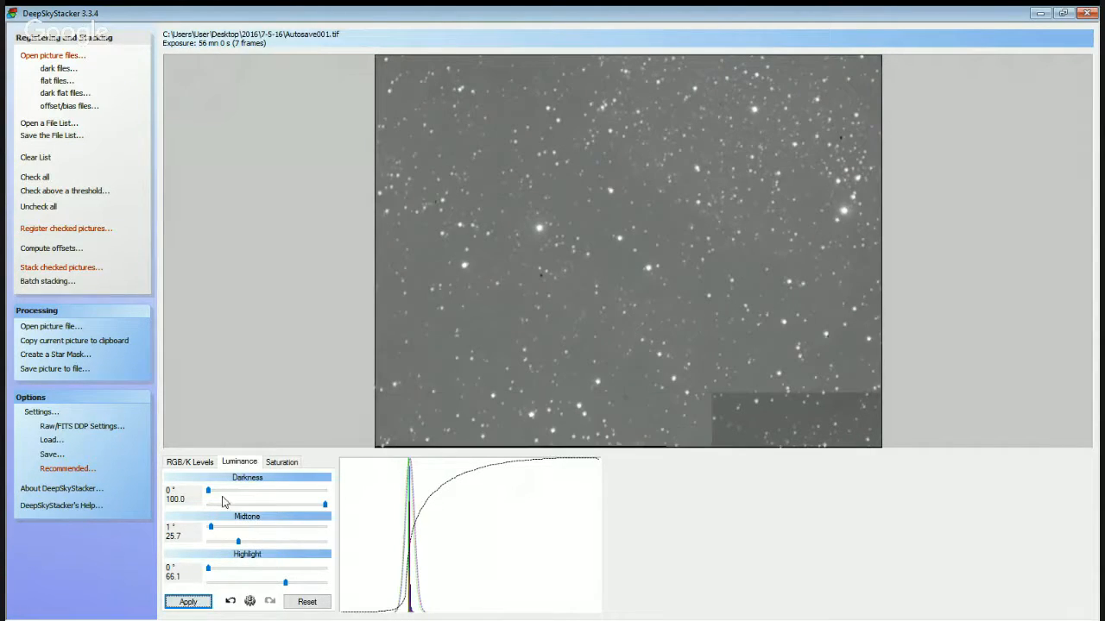
left_click(238, 542)
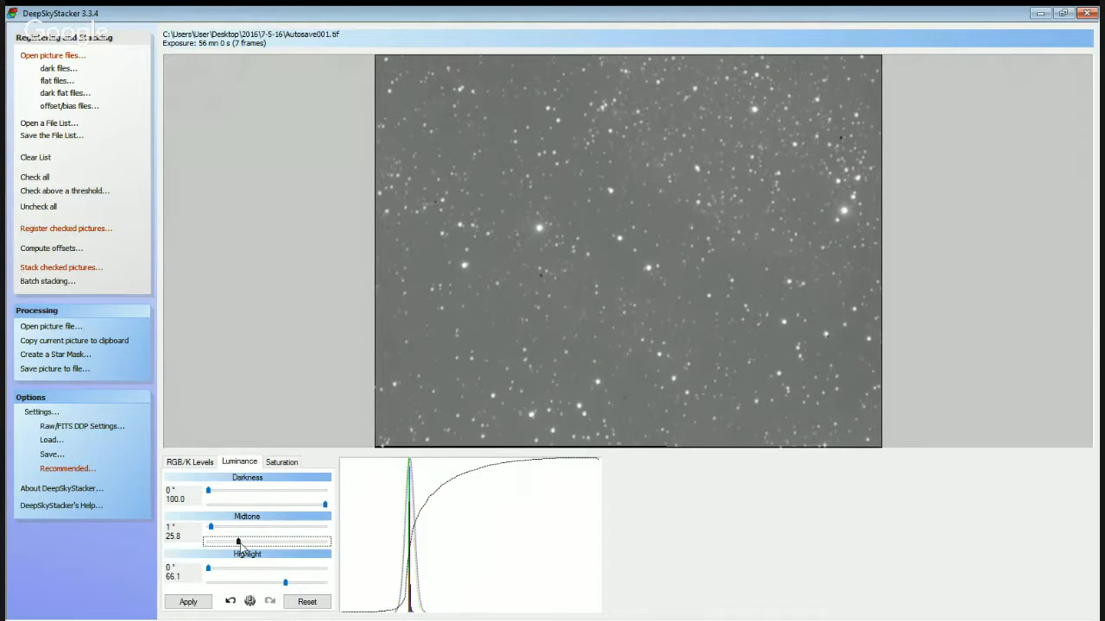
left_click_drag(239, 542, 239, 542)
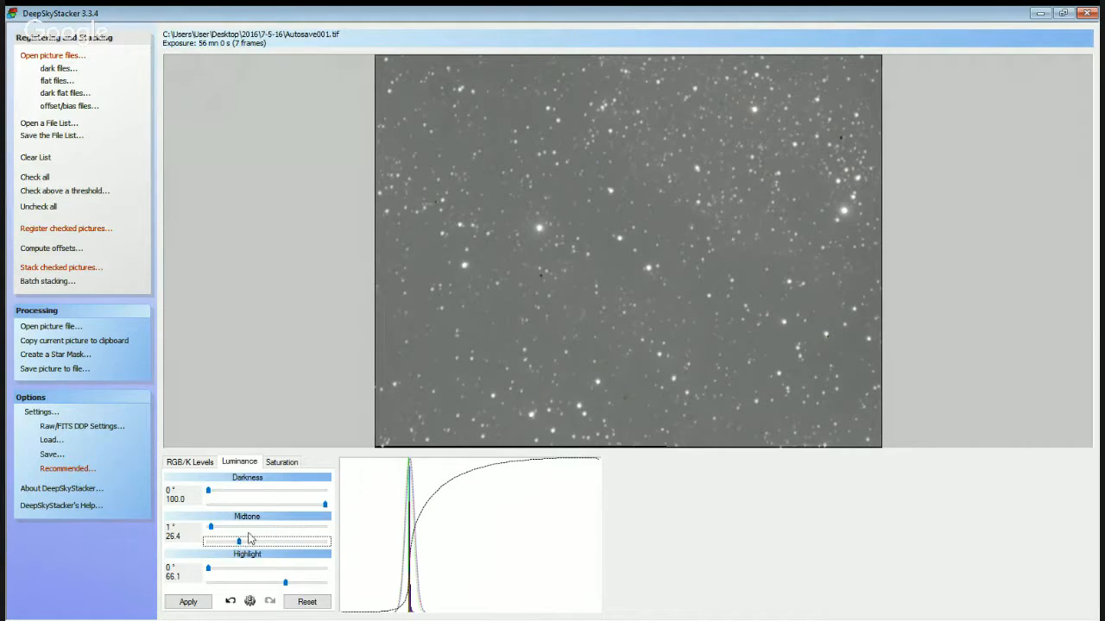
Set the saturation shift to 20% and apply it to the stacked image.
left_click(284, 462)
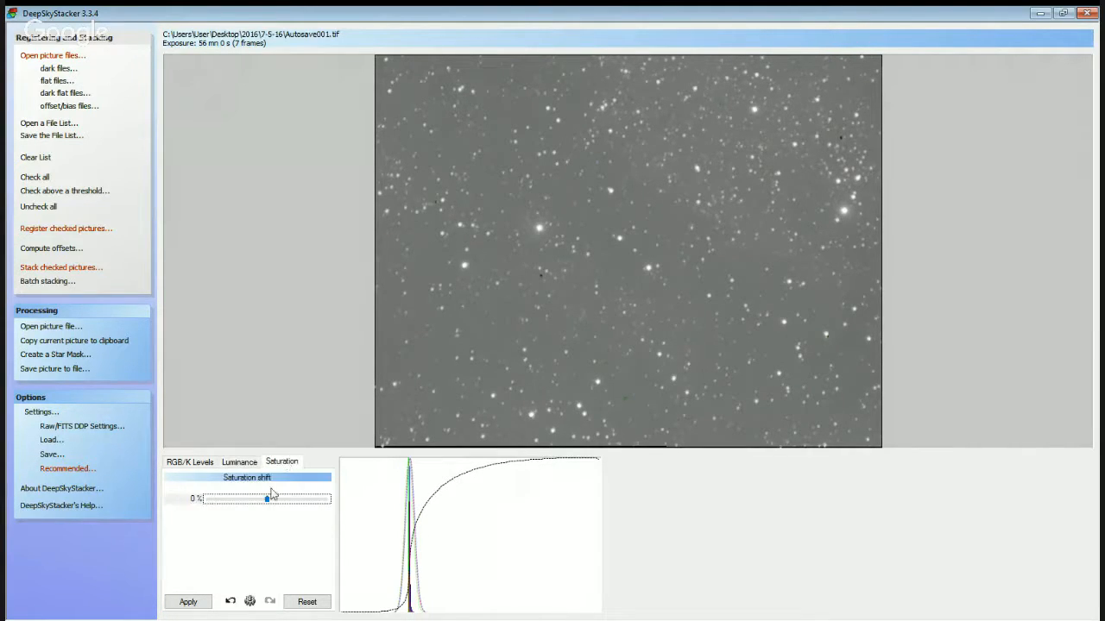
left_click_drag(267, 501, 290, 506)
left_click(188, 602)
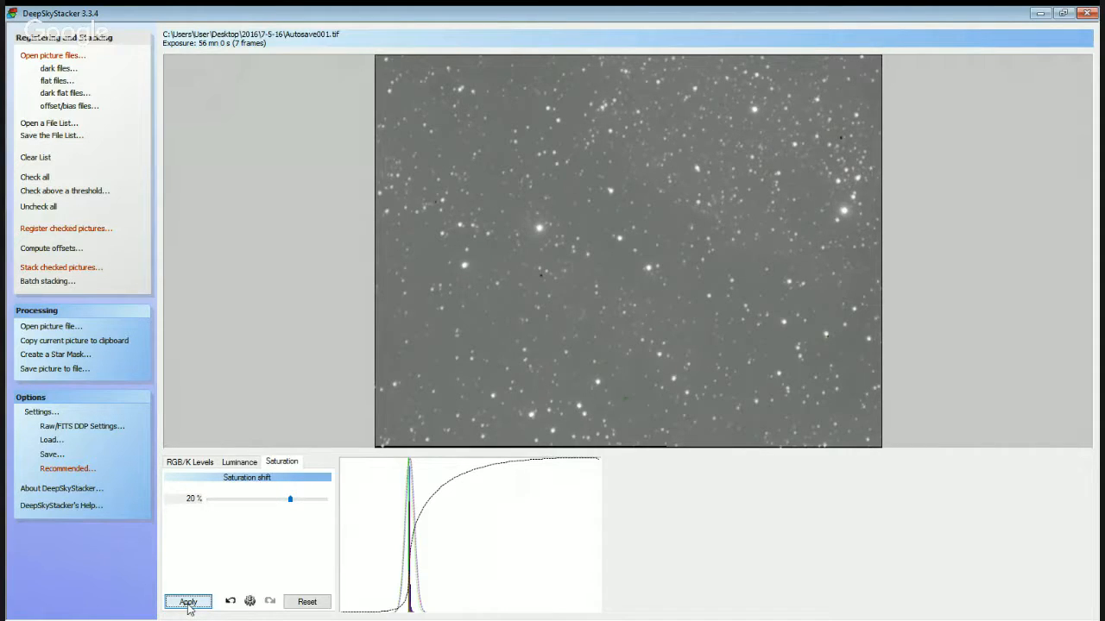
Lower the white points of the green and red channels slightly and apply the new colour levels.
left_click(206, 462)
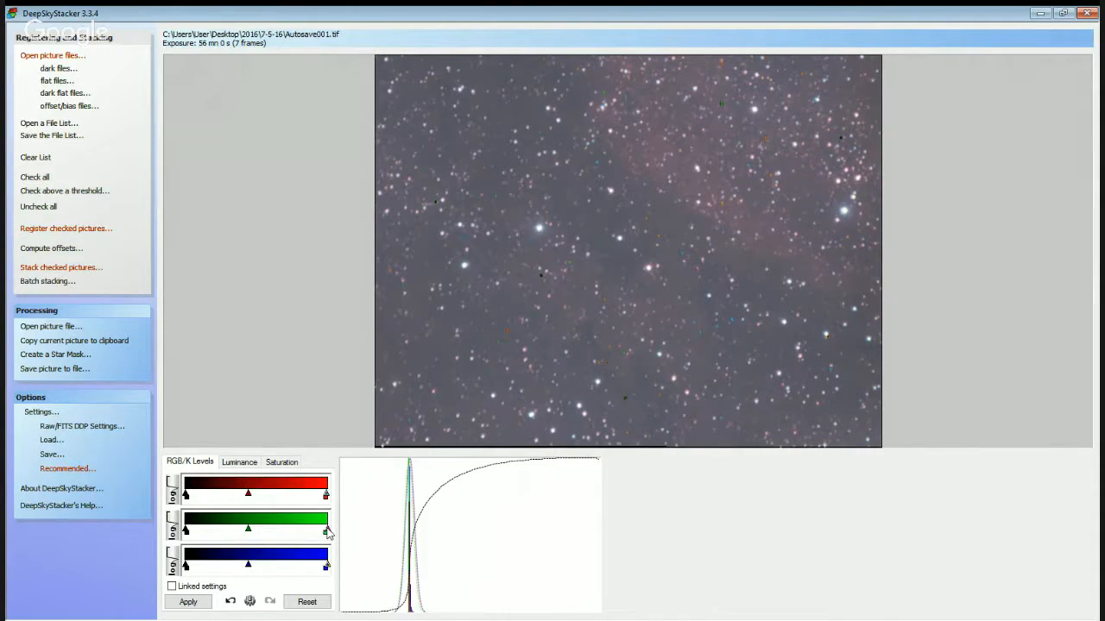
left_click_drag(328, 527, 321, 531)
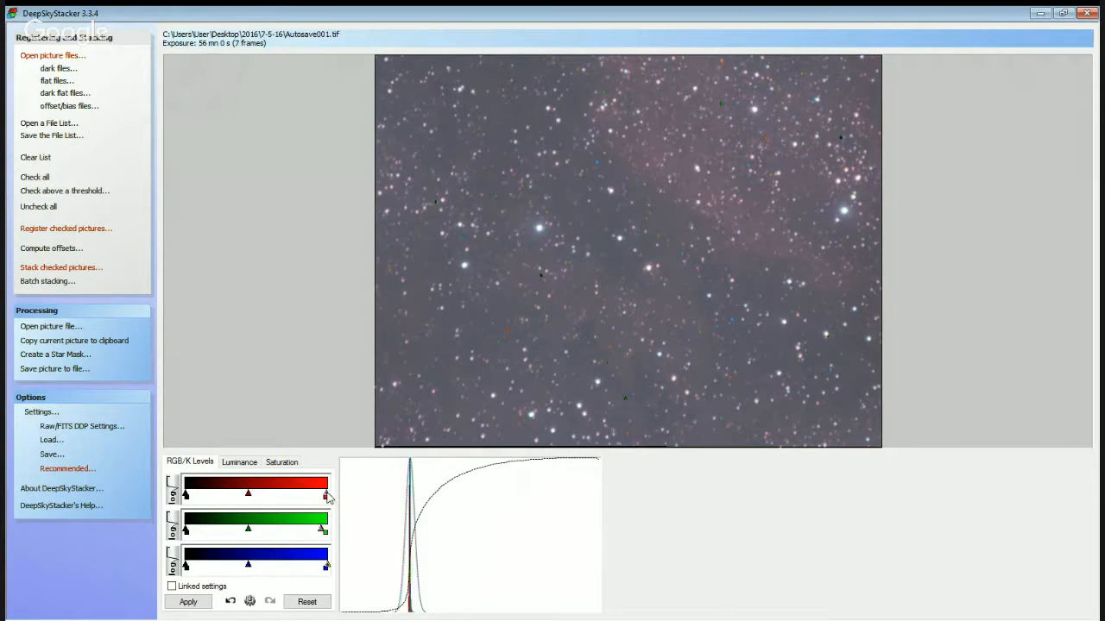
left_click_drag(327, 495, 324, 495)
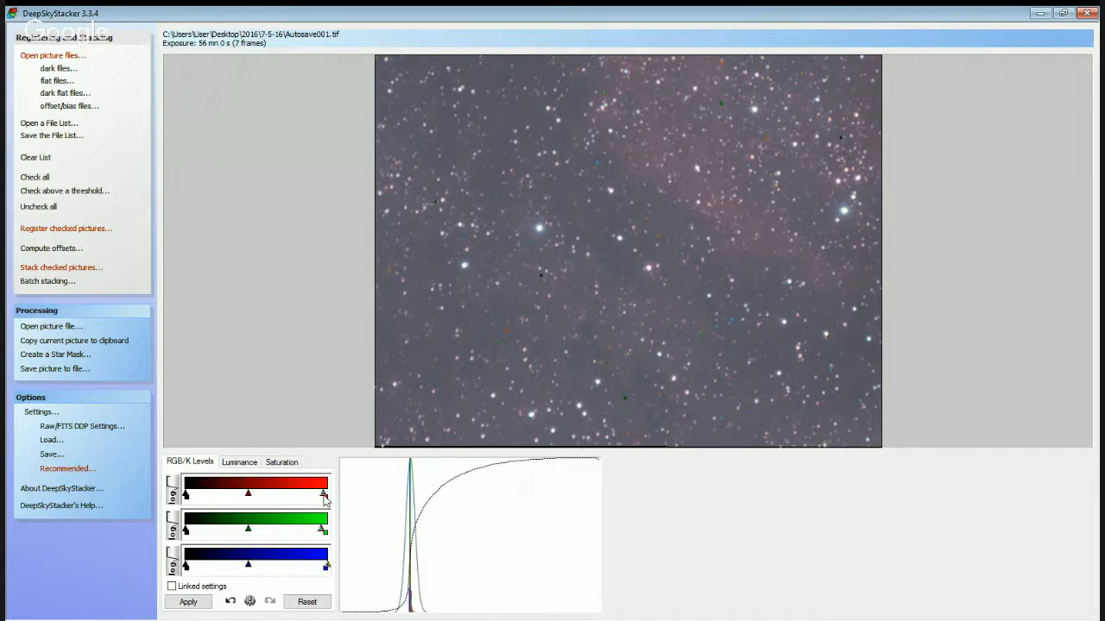
left_click(188, 603)
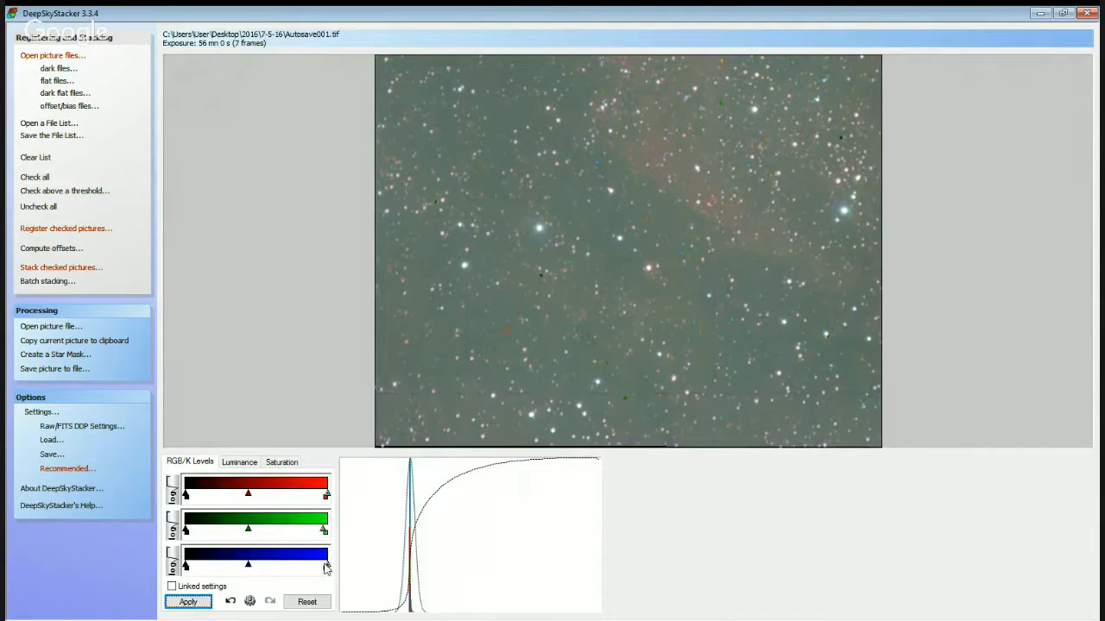
Fine-tune the blue, green and red white points to balance the background colour, applying the changes.
left_click(326, 566)
left_click(188, 602)
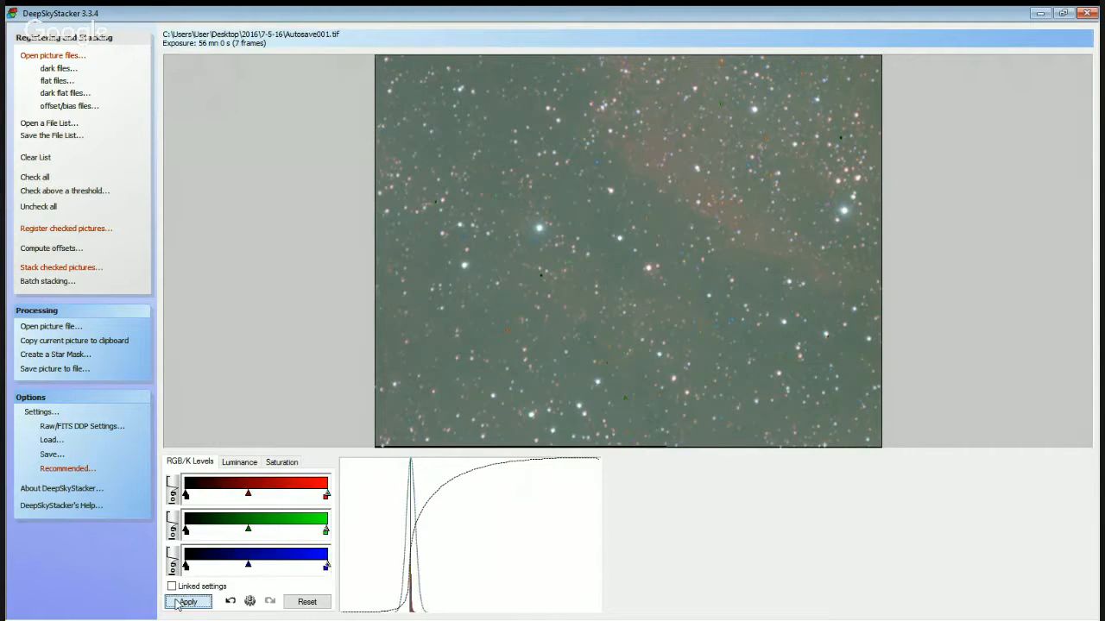
left_click(326, 532)
left_click_drag(327, 532, 318, 498)
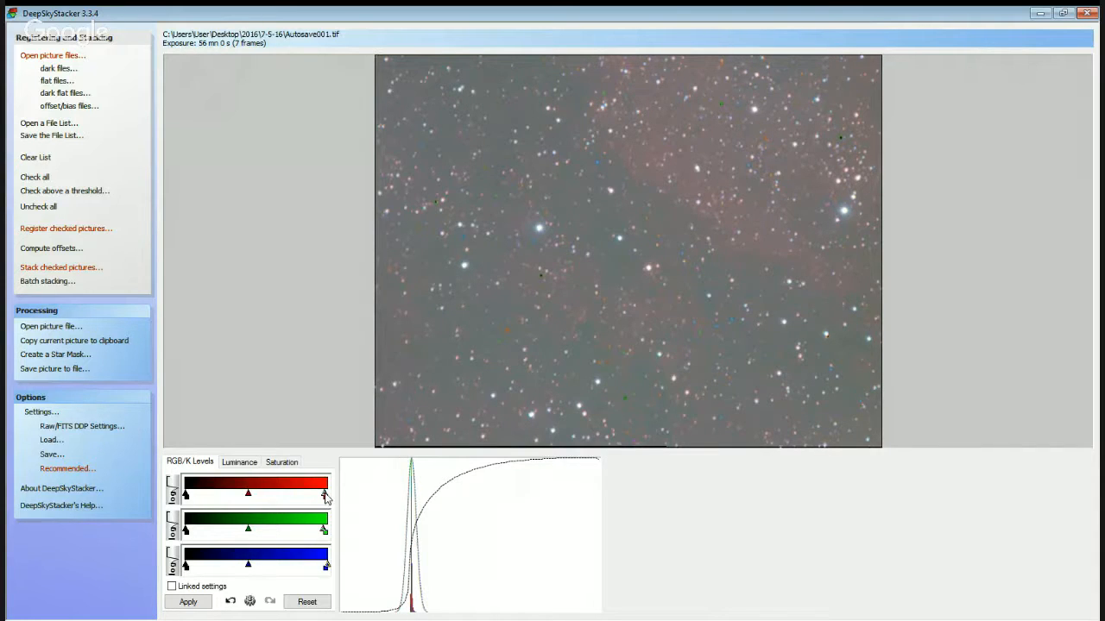
left_click(188, 603)
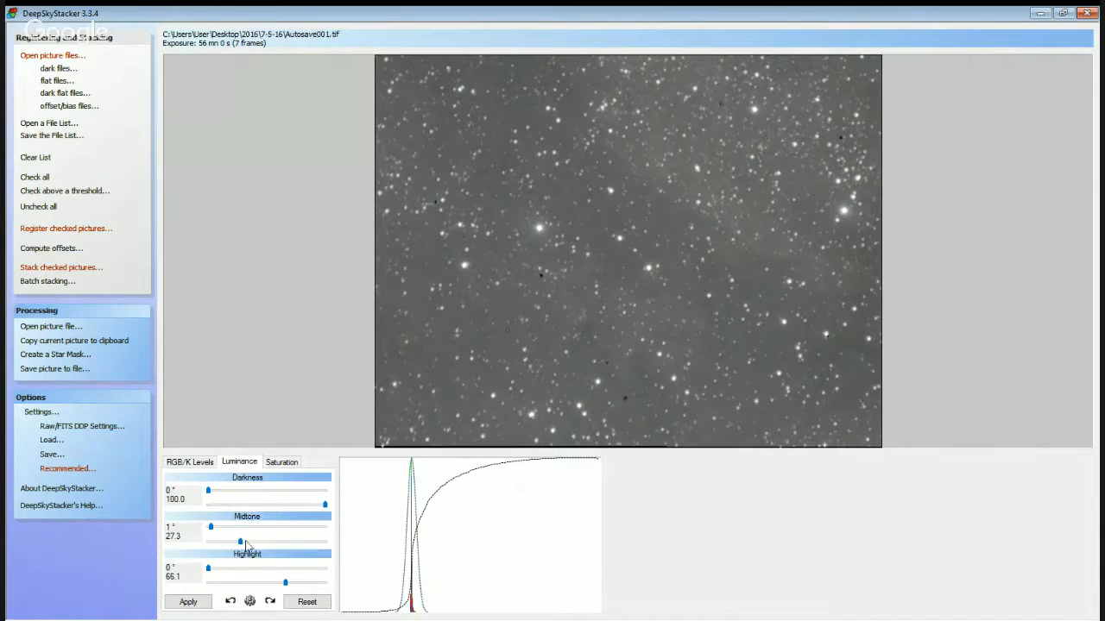
Raise the Luminance Midtone value to 27.5 and apply it to the stacked image.
left_click(240, 545)
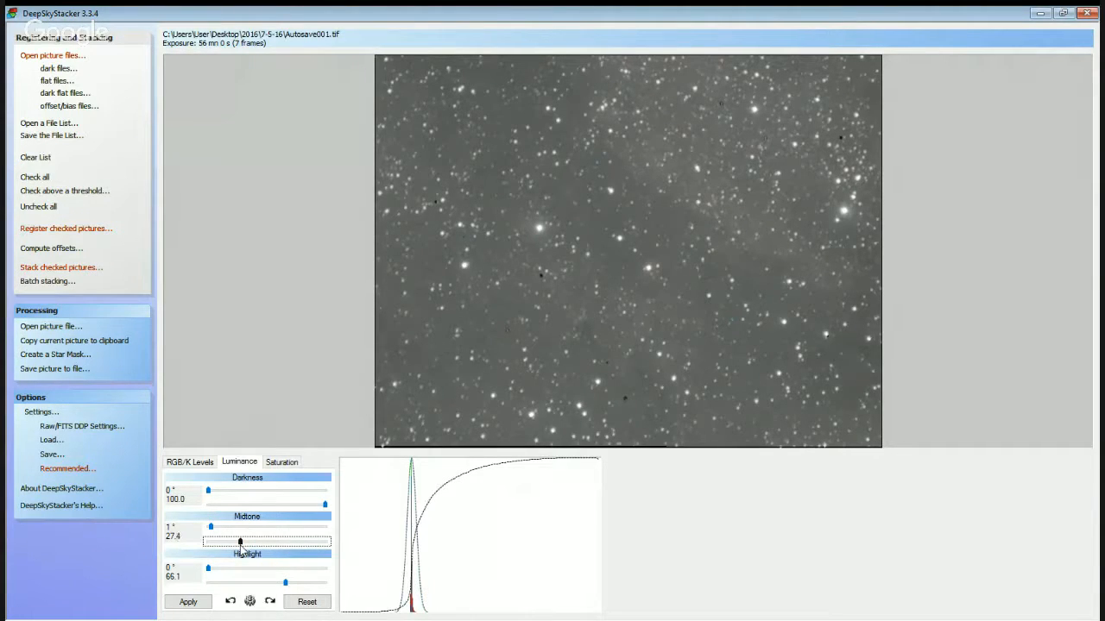
left_click(205, 462)
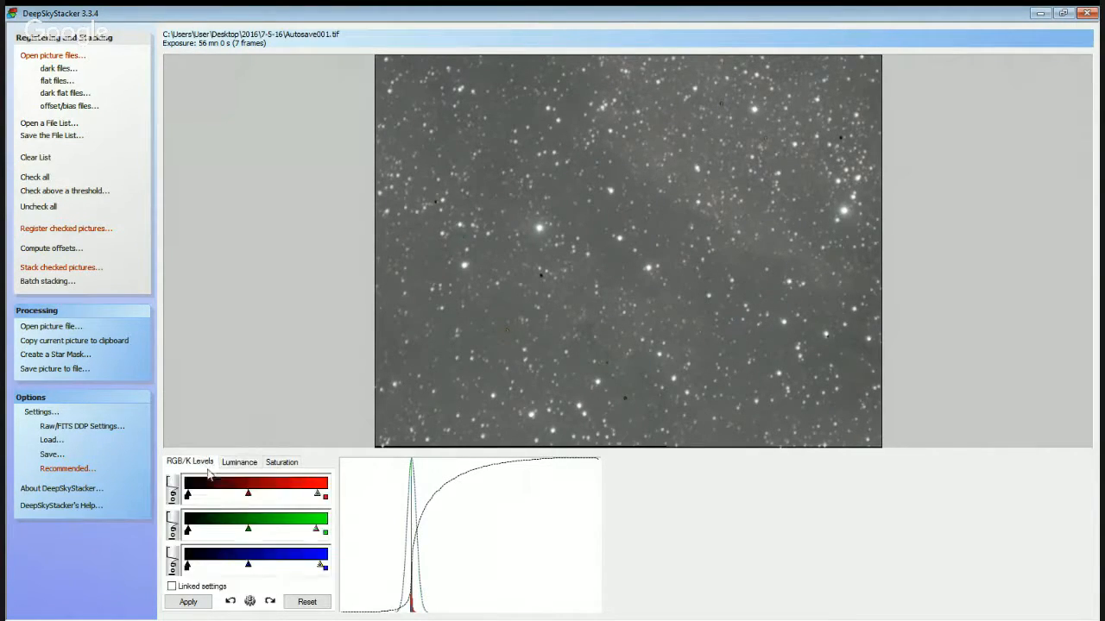
left_click(239, 463)
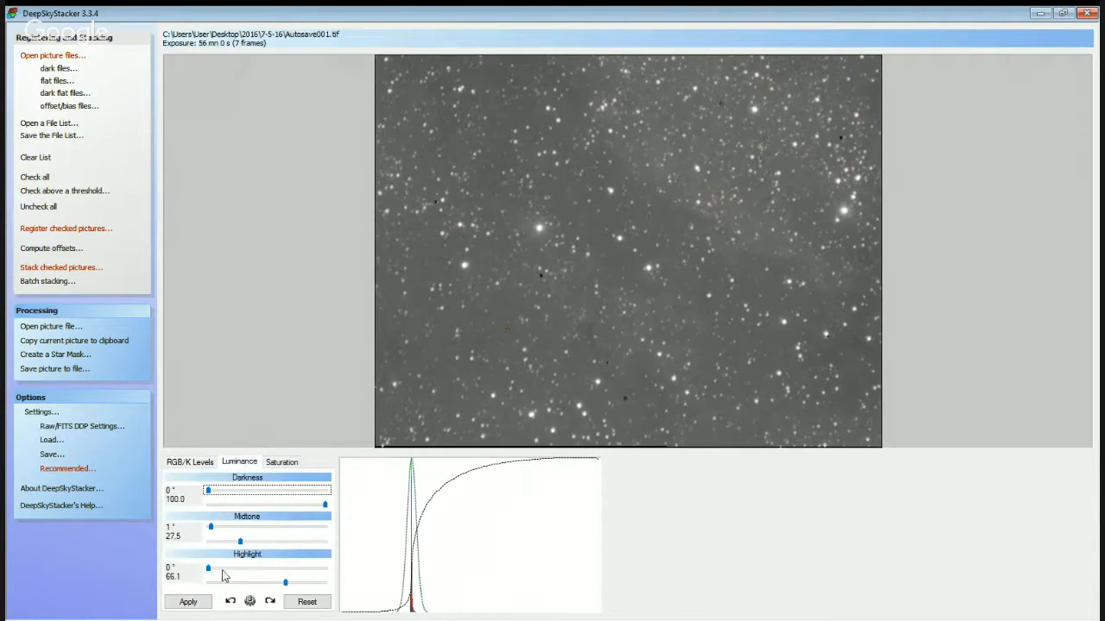
left_click(189, 605)
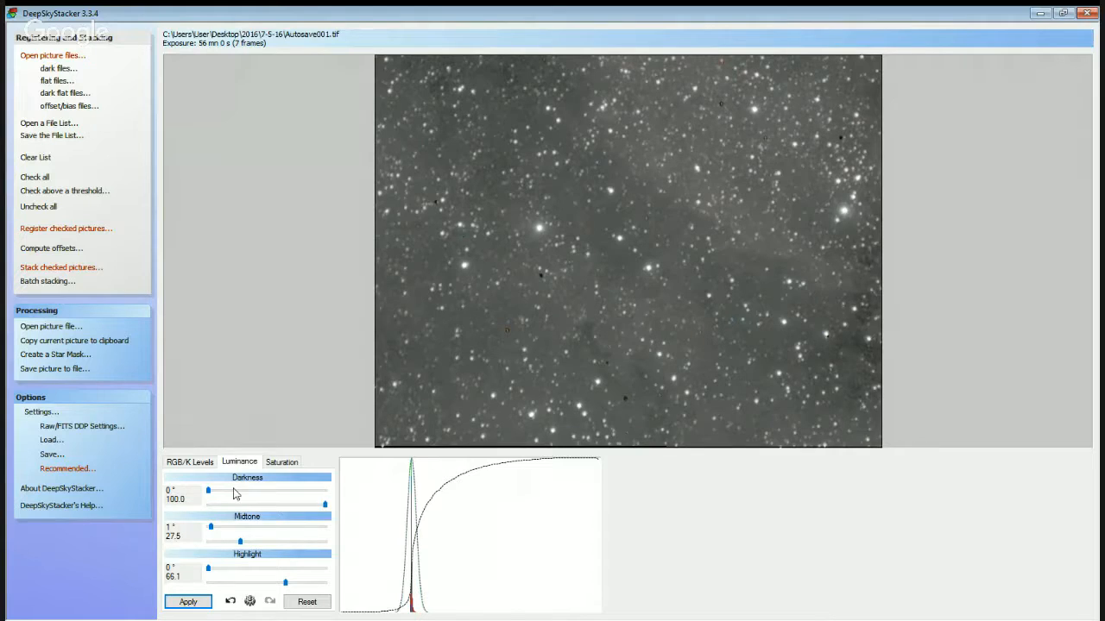
Set the saturation shift to 15% and apply it to the stacked image.
left_click(281, 462)
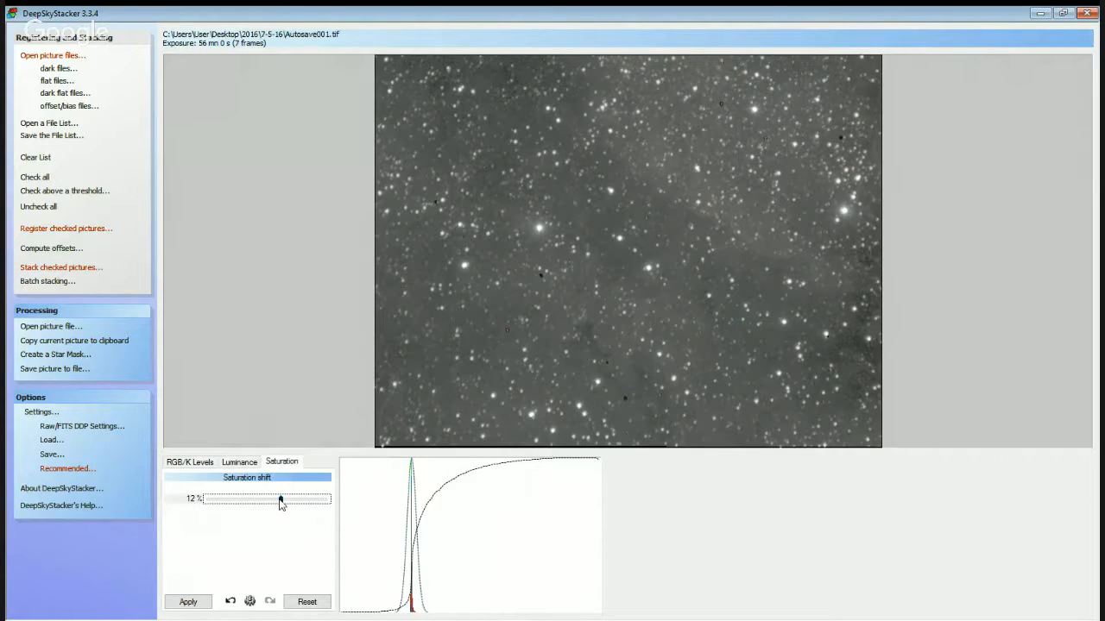
left_click_drag(281, 502, 284, 502)
left_click(187, 602)
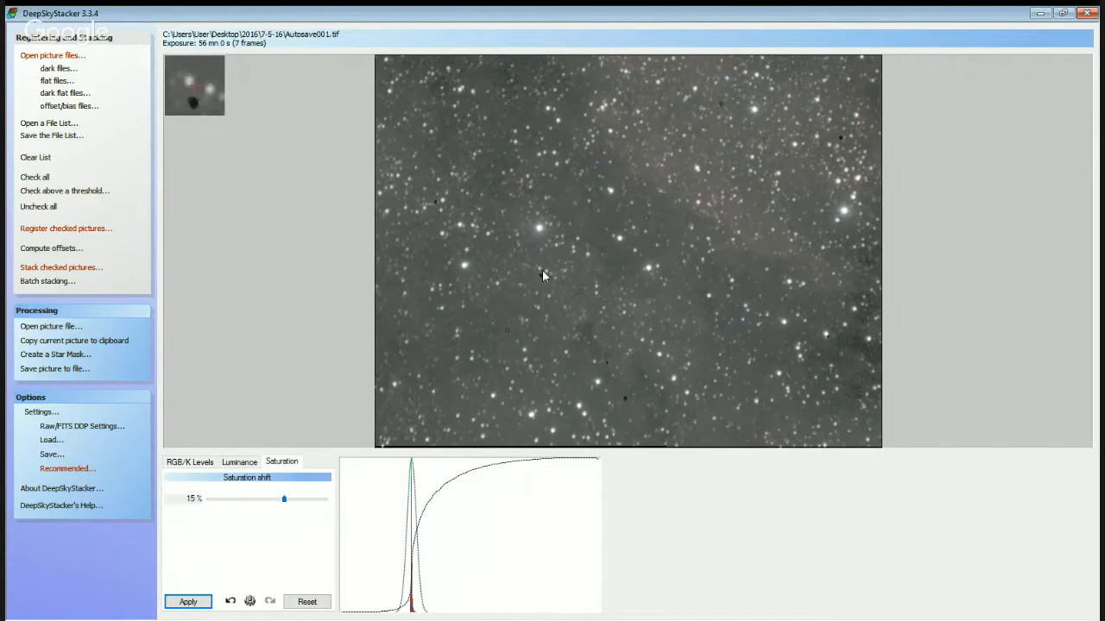
Set the Luminance Midtone value to 27.6 and apply it to the stacked image.
left_click(191, 461)
left_click(239, 461)
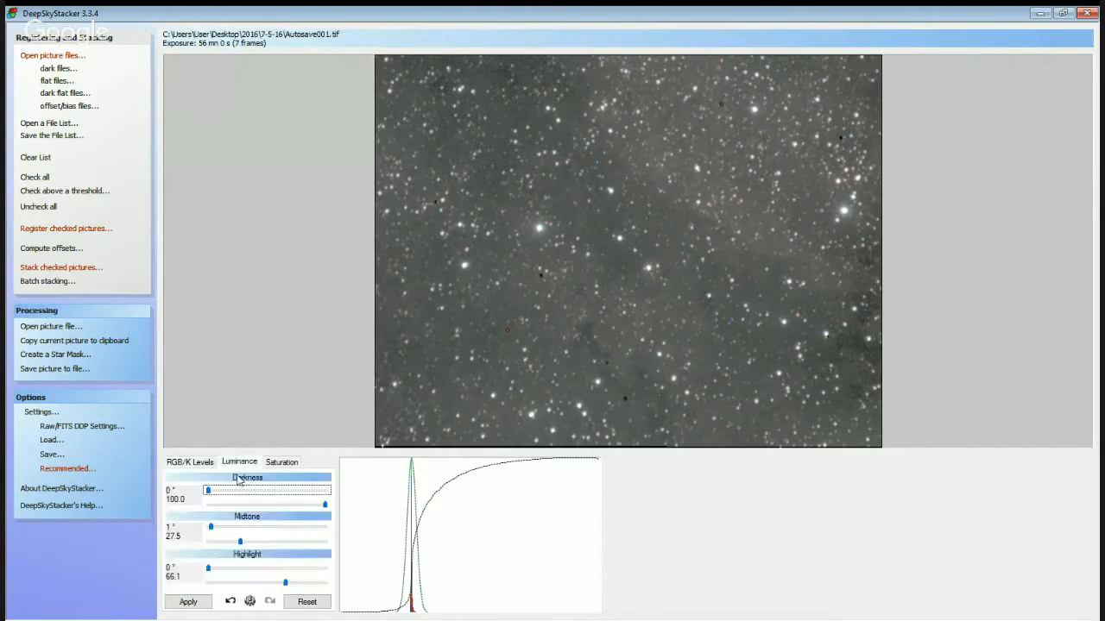
left_click(239, 542)
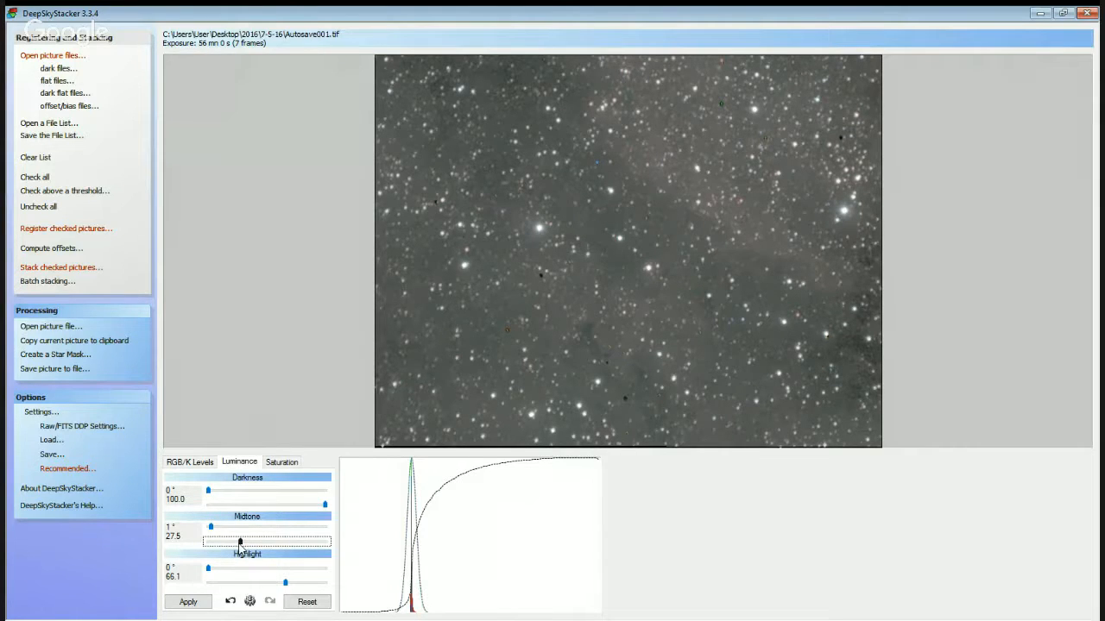
left_click(183, 602)
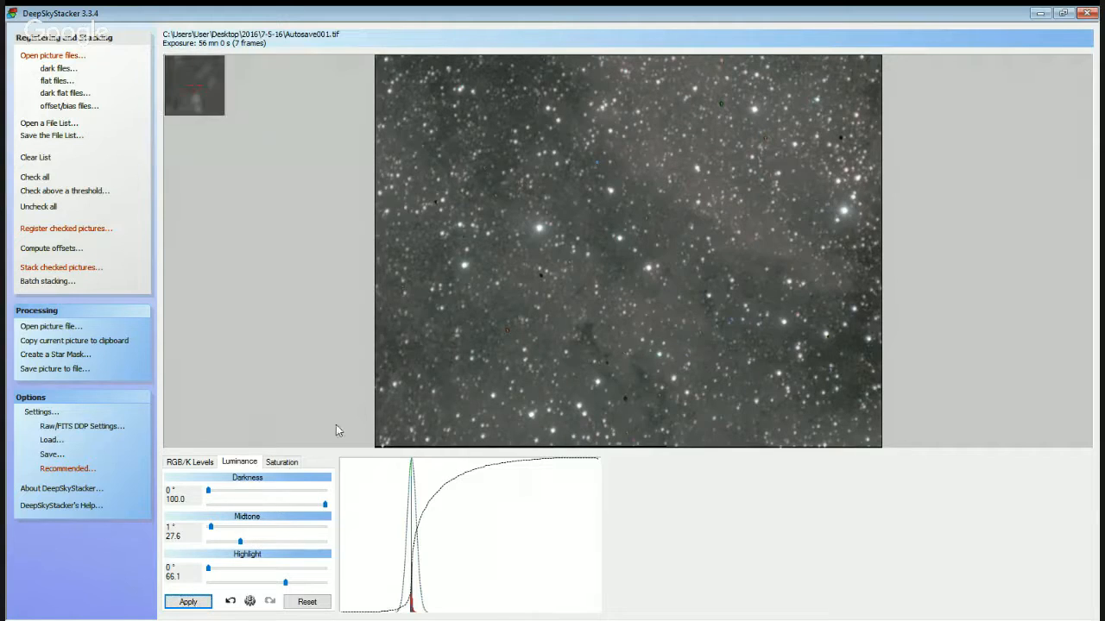
Raise the Luminance Midtone angle to 4° and apply it, and reduce the angle slightly and reapply.
left_click_drag(209, 527, 216, 526)
left_click(189, 601)
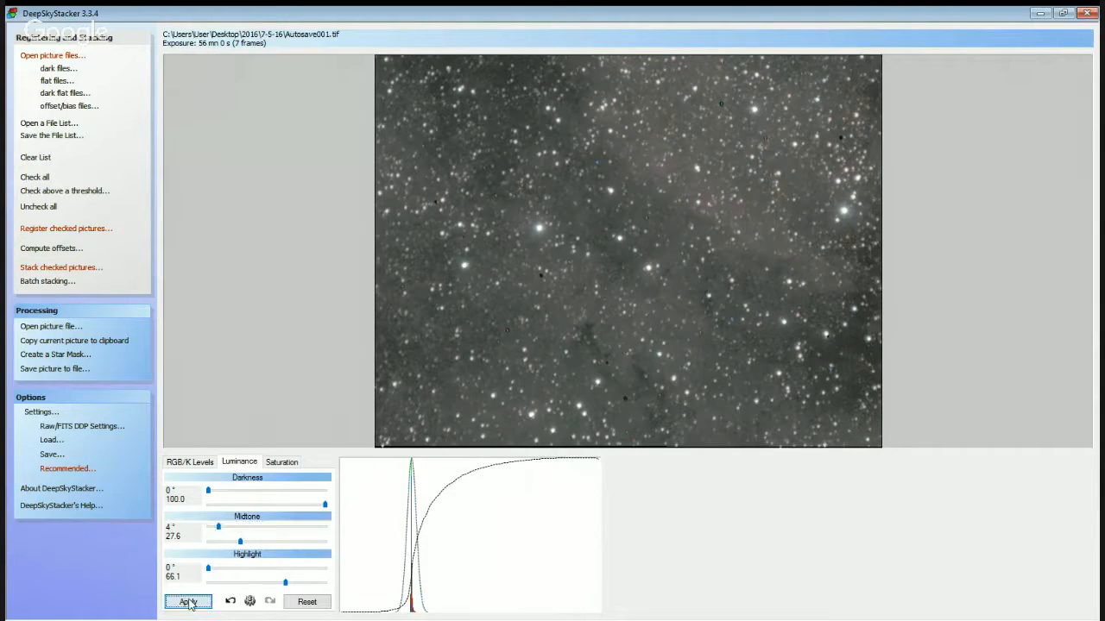
left_click(217, 527)
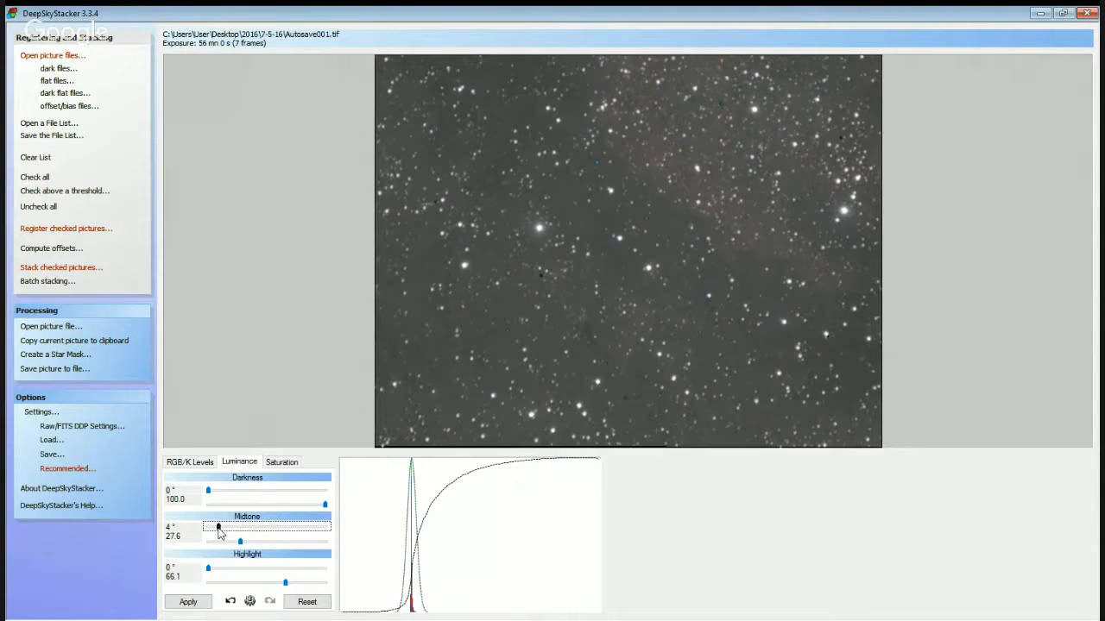
left_click_drag(219, 532, 216, 532)
left_click(180, 605)
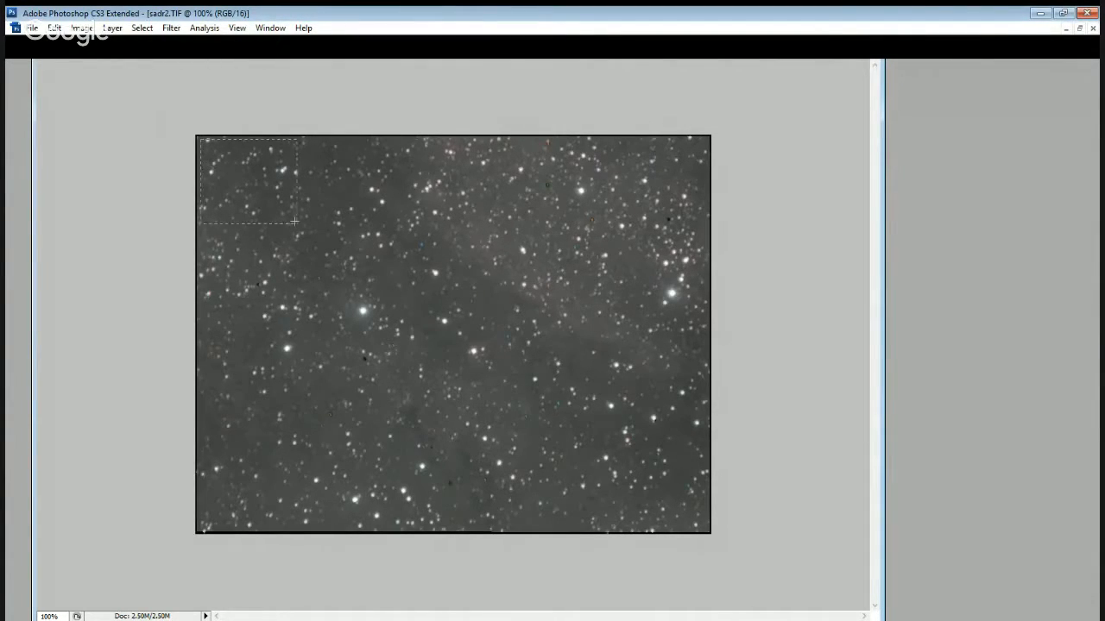
Crop sadr2.TIF in Photoshop to the star field just inside its black border and clear the selection.
left_click_drag(294, 221, 708, 530)
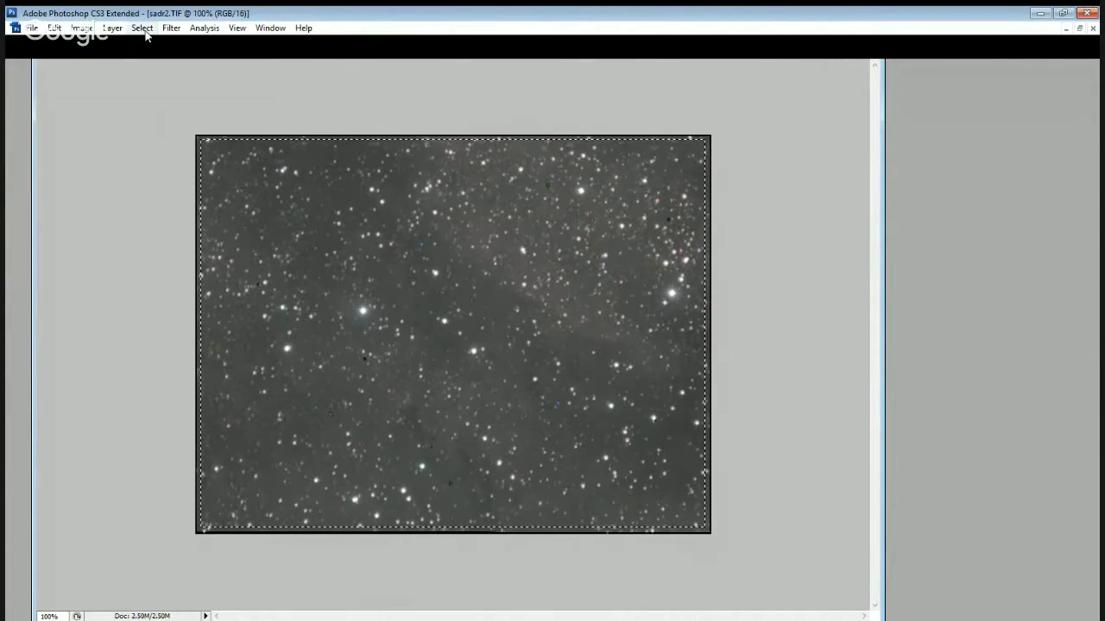
left_click(81, 28)
left_click(112, 208)
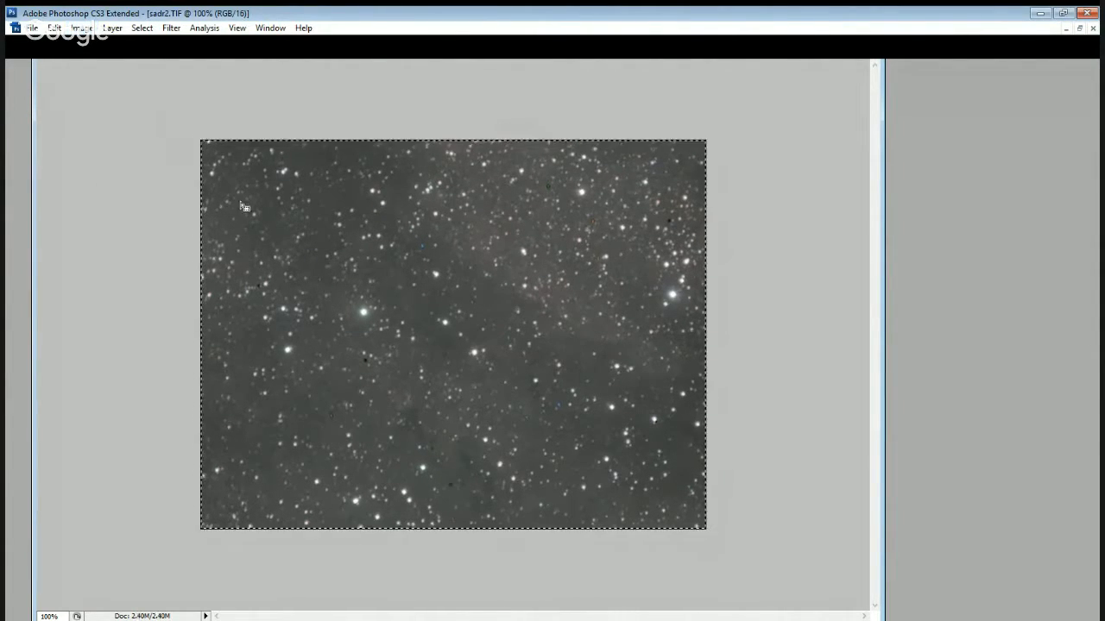
key("ctrl+t")
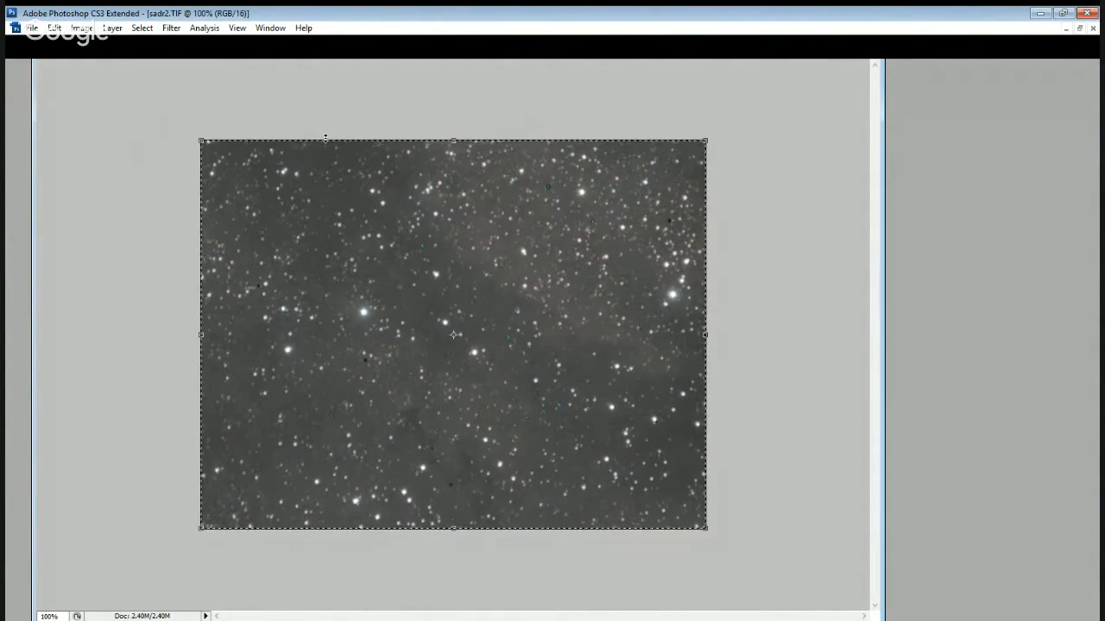
key("Return")
key("ctrl+d")
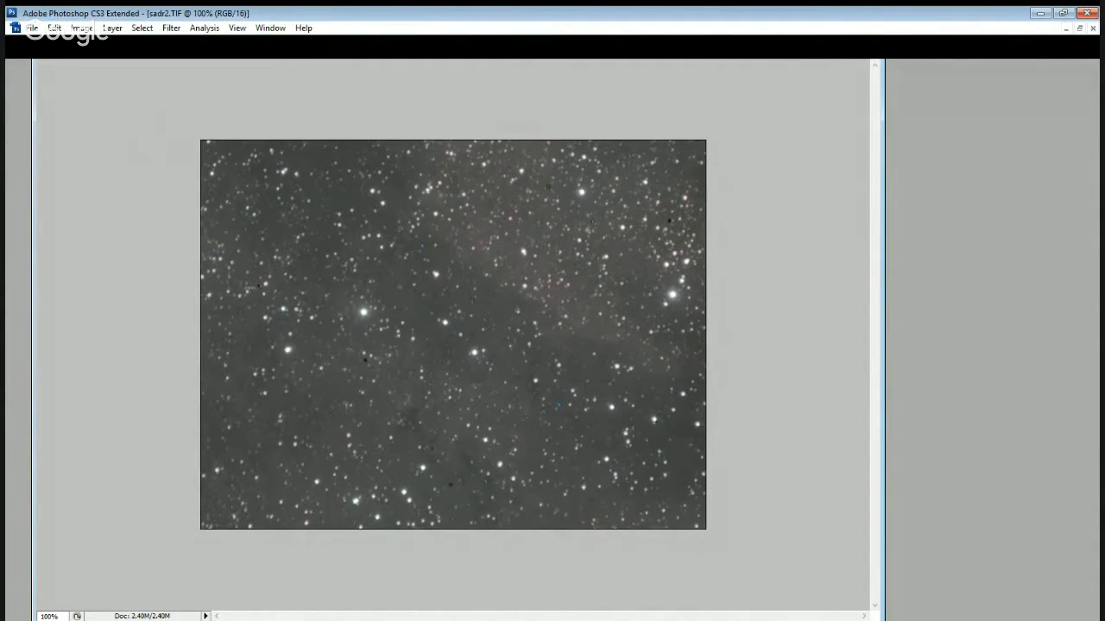
Examine the stars, coloured specks and background noise of sadr2.TIF at 300% magnification.
key("ctrl+t")
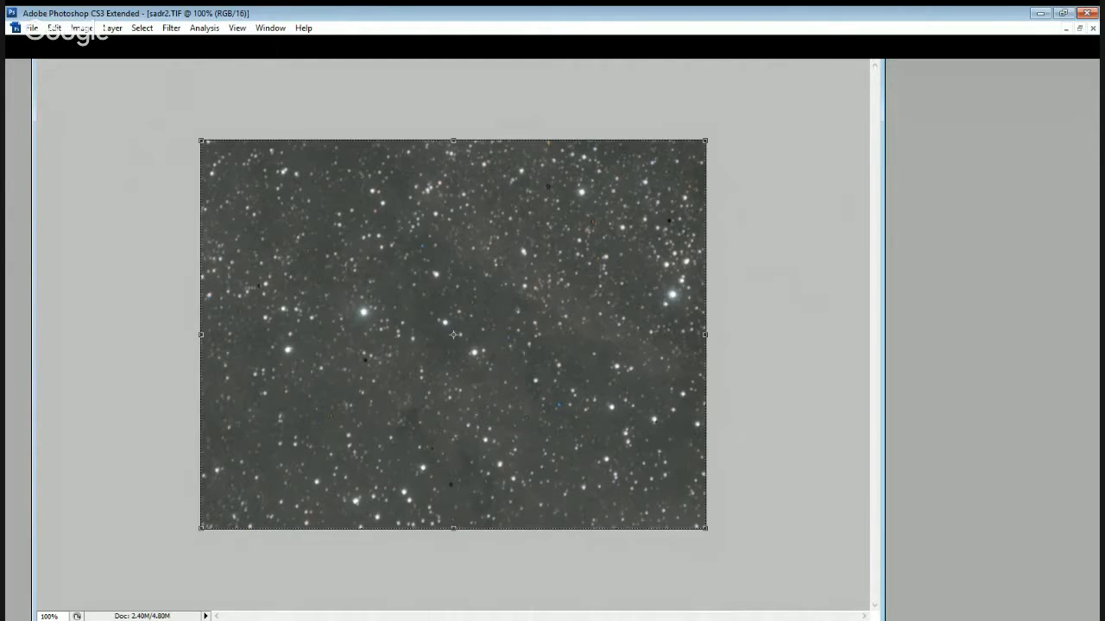
key("Return")
key("ctrl+plus")
key("ctrl+plus")
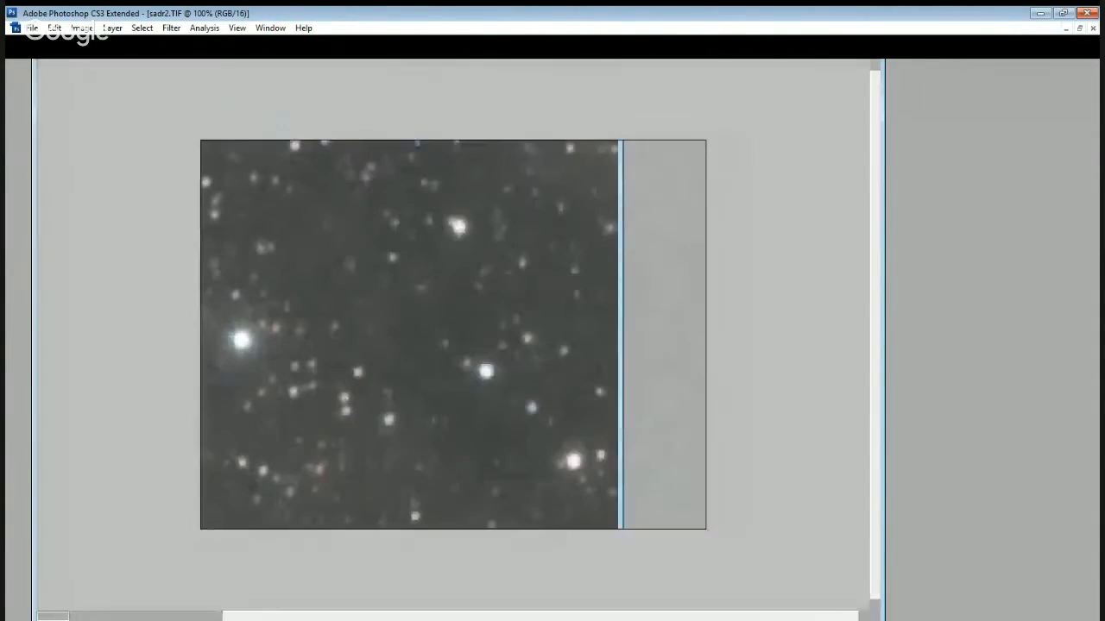
key("ctrl+plus")
key("ctrl+plus")
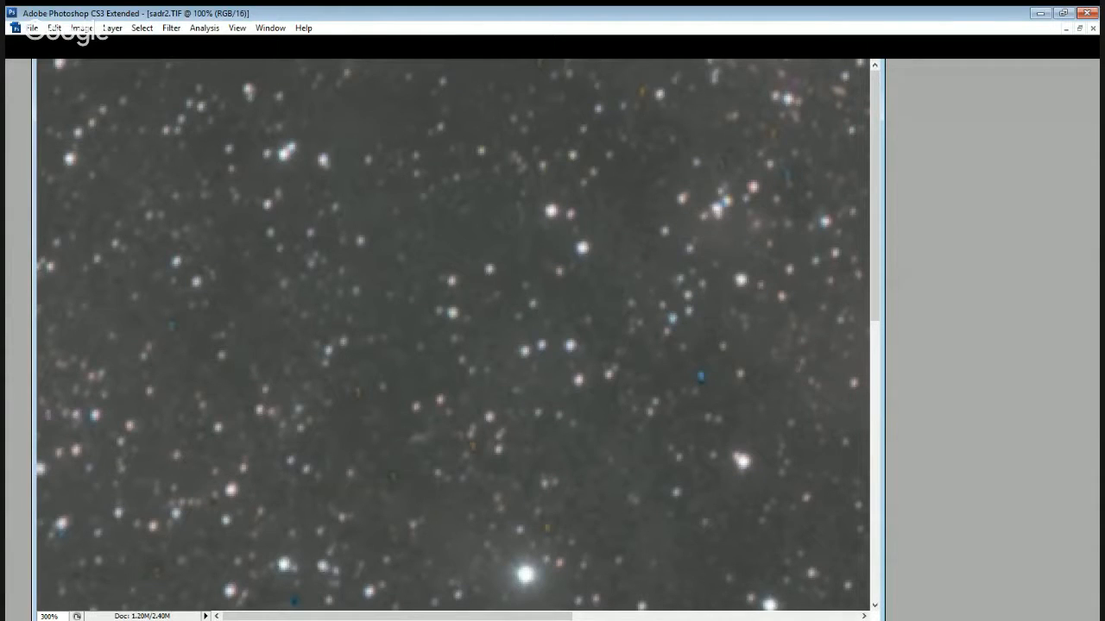
key("ctrl+Tab")
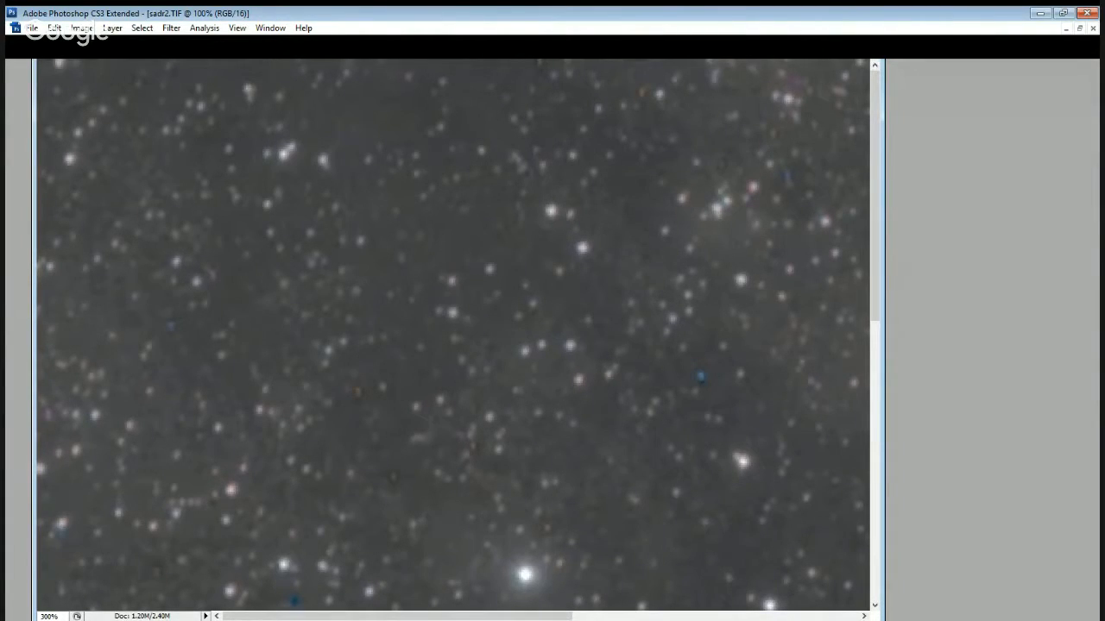
key("ctrl+minus")
key("ctrl+minus")
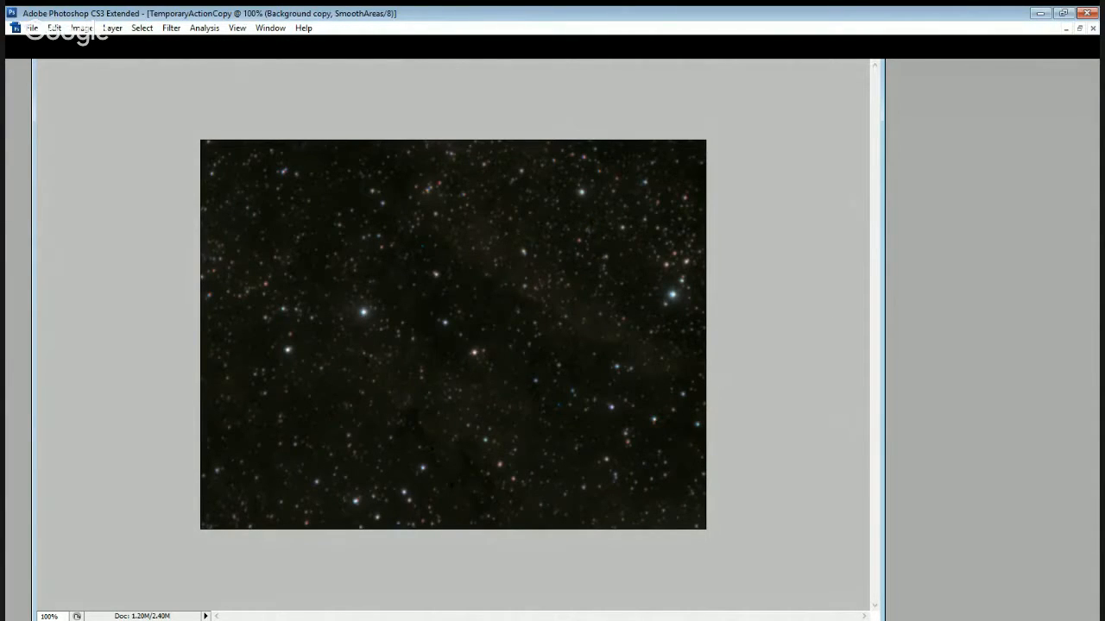
Paint a diagonal brush stroke over the star field on the SmoothAreas mask of the Background copy layer.
key("ctrl+plus")
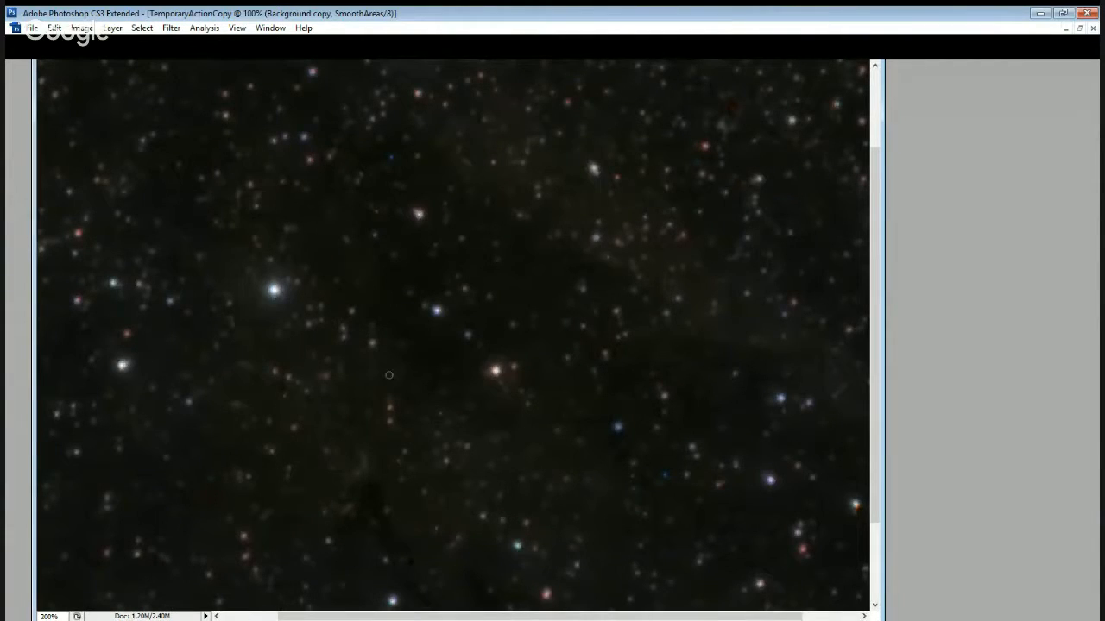
left_click_drag(748, 210, 671, 323)
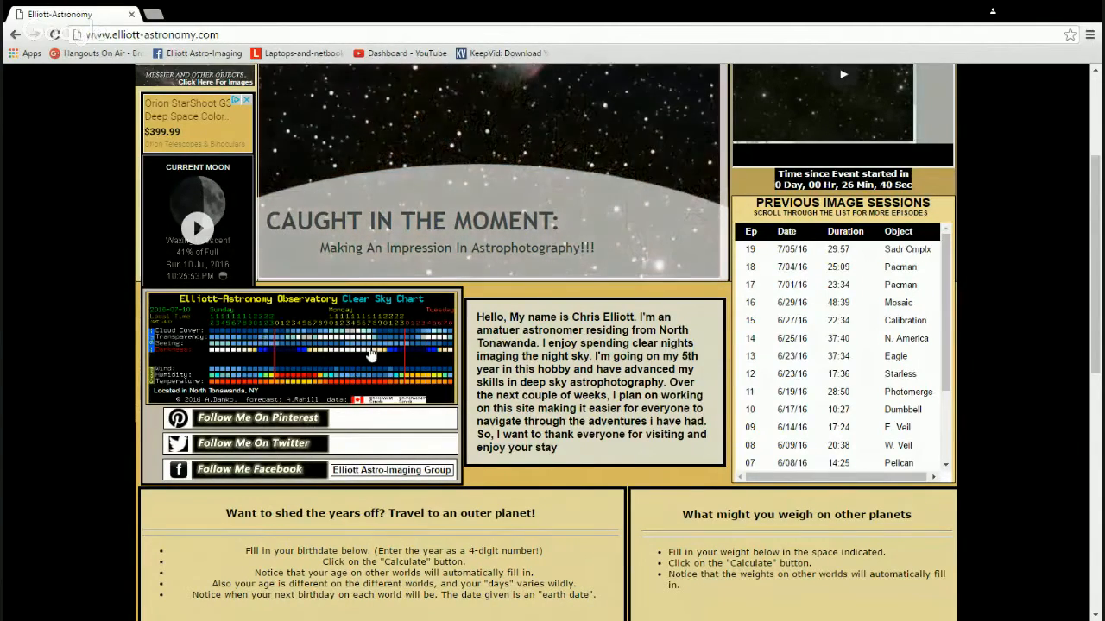
Look over the Elliott-Astronomy home page in the browser, including the live stream, sky chart and Previous Image Sessions list.
scroll(373, 354, "up", 2)
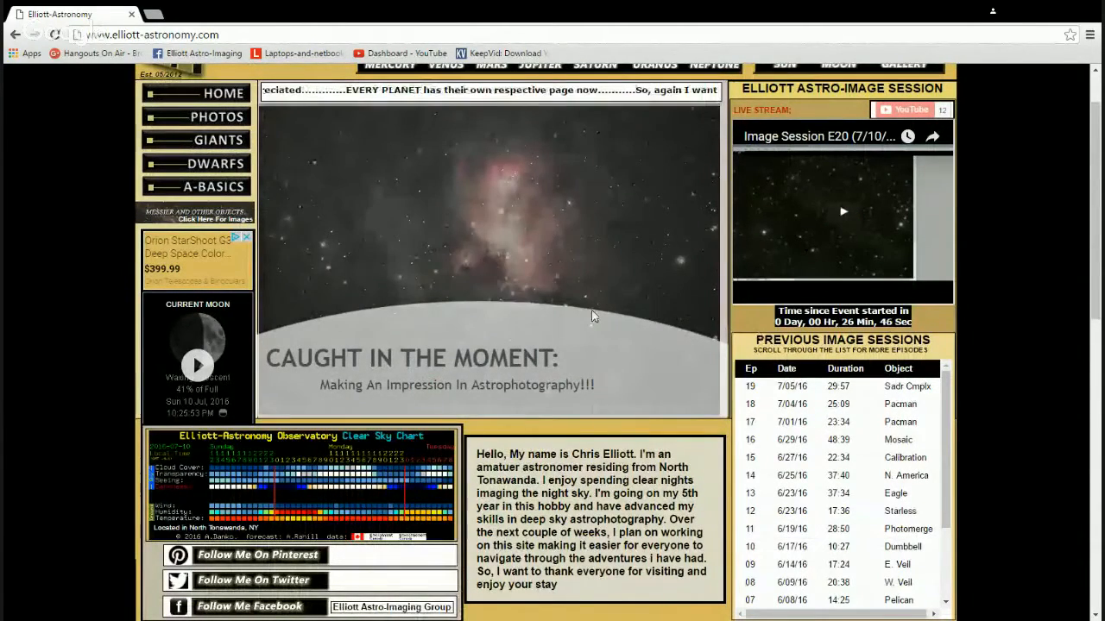
scroll(593, 316, "up", 1)
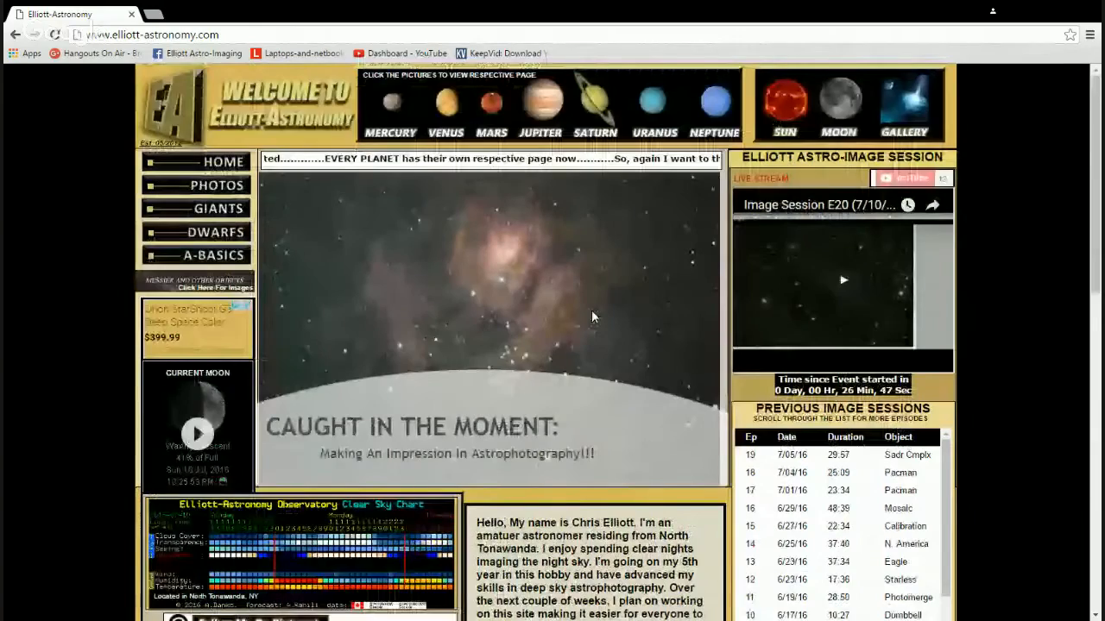
scroll(699, 361, "down", 1)
scroll(698, 357, "down", 2)
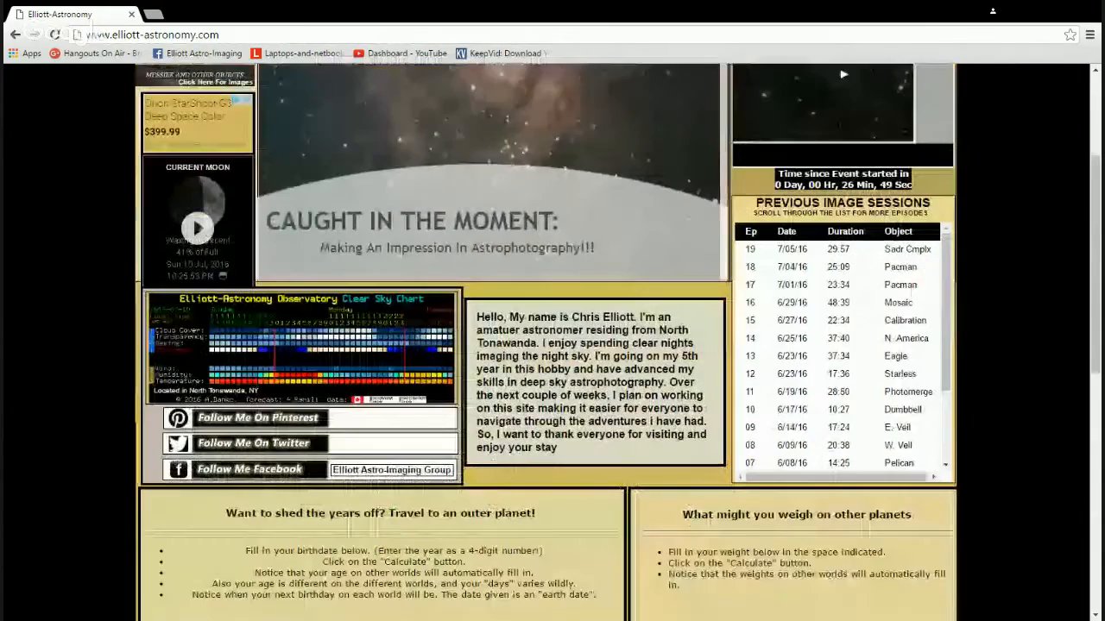
scroll(697, 357, "up", 2)
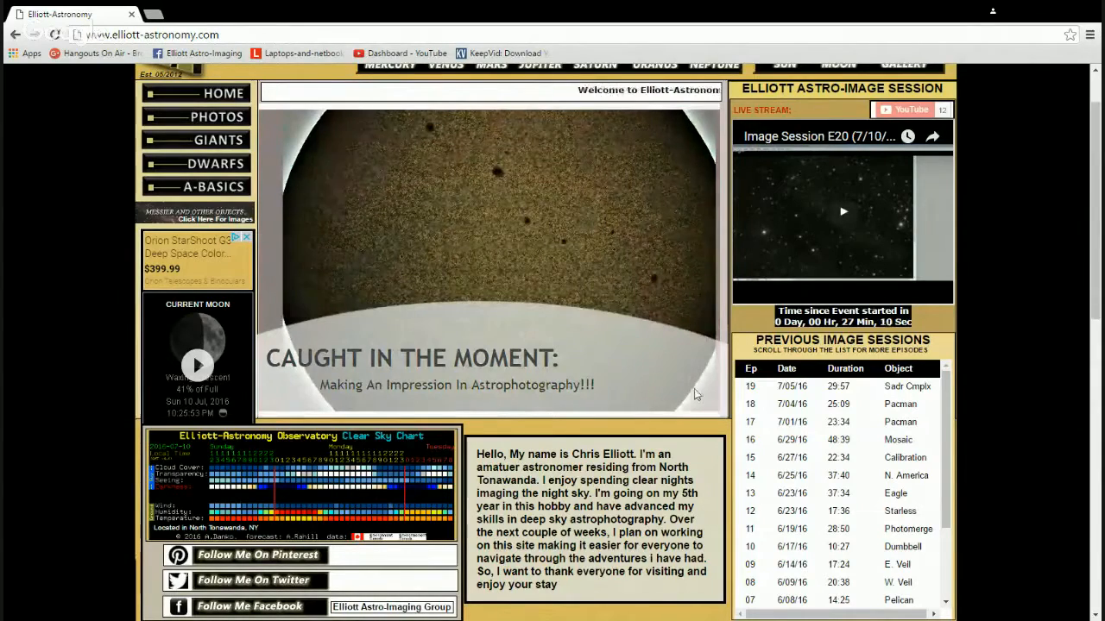
scroll(689, 376, "down", 1)
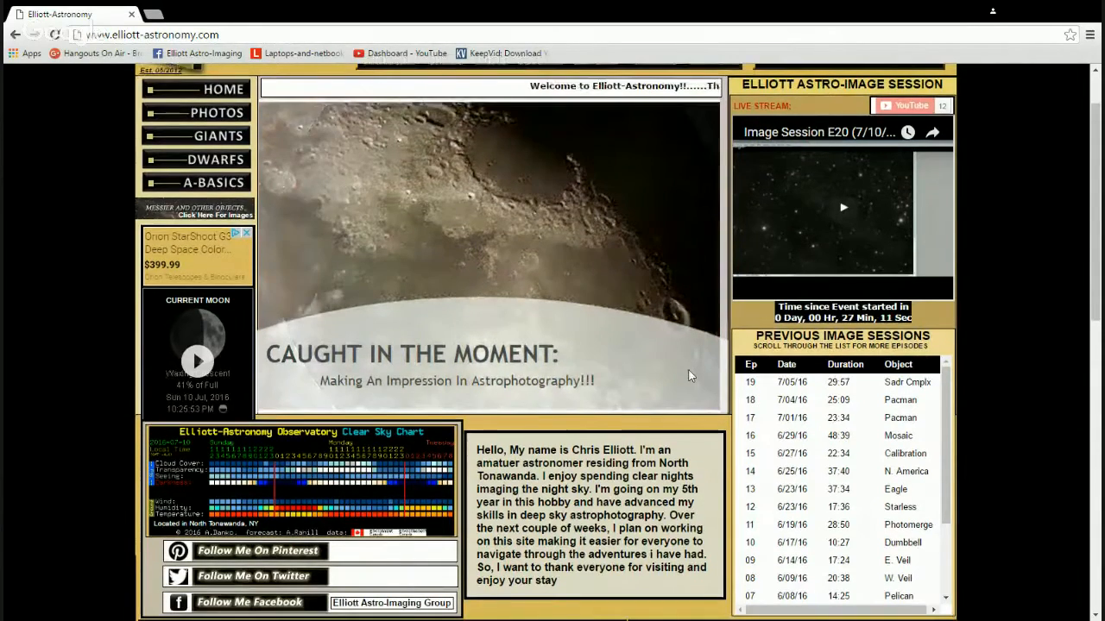
scroll(689, 377, "down", 1)
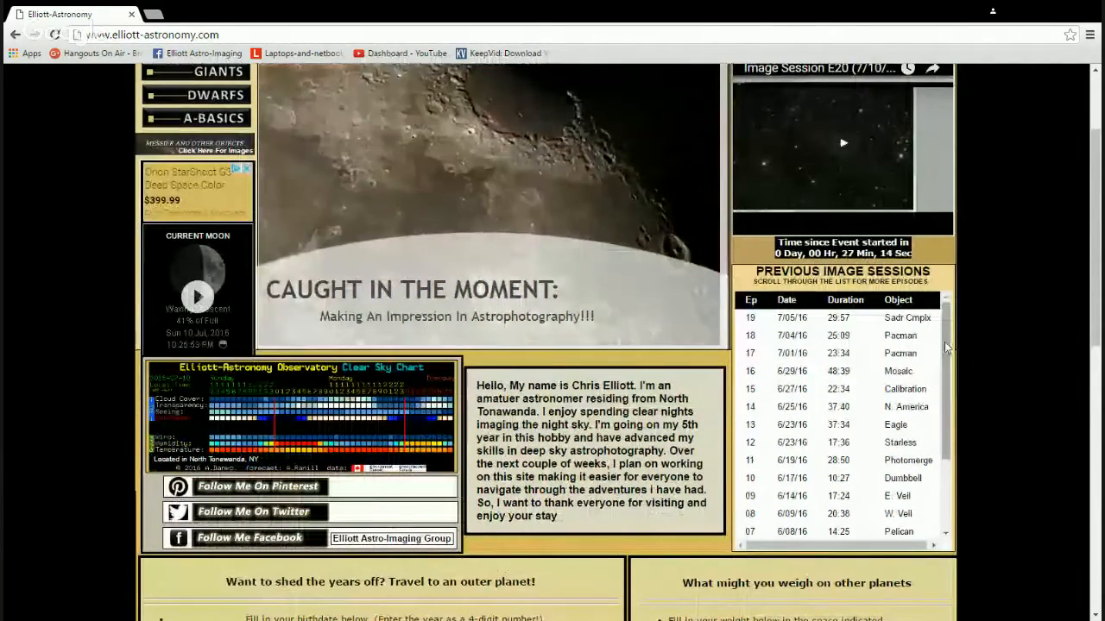
scroll(814, 446, "down", 2)
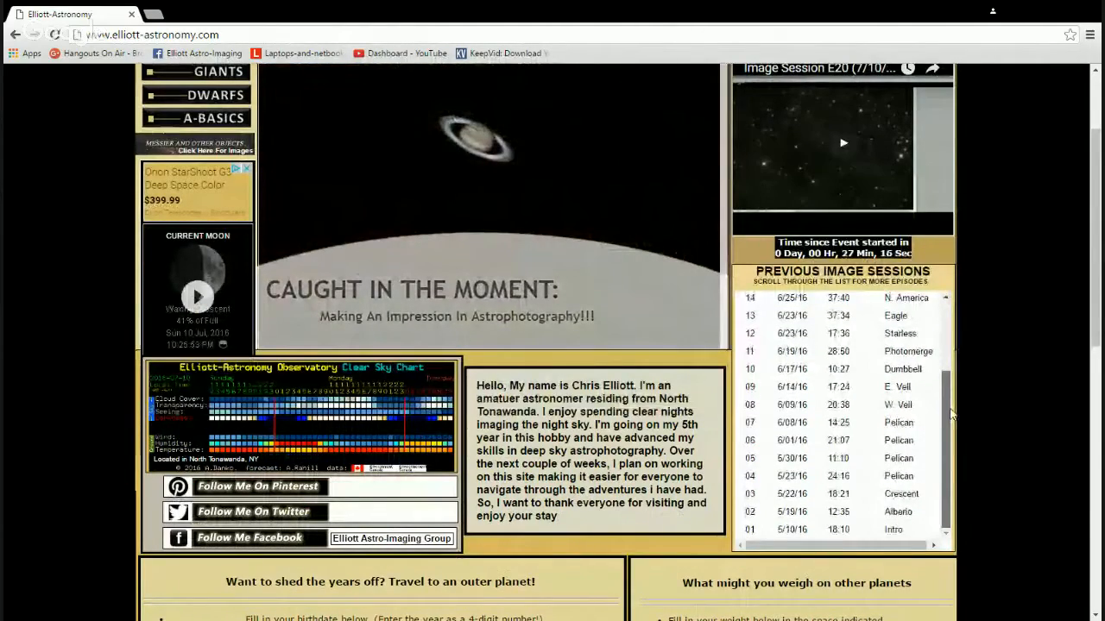
scroll(951, 415, "up", 2)
scroll(1027, 354, "up", 1)
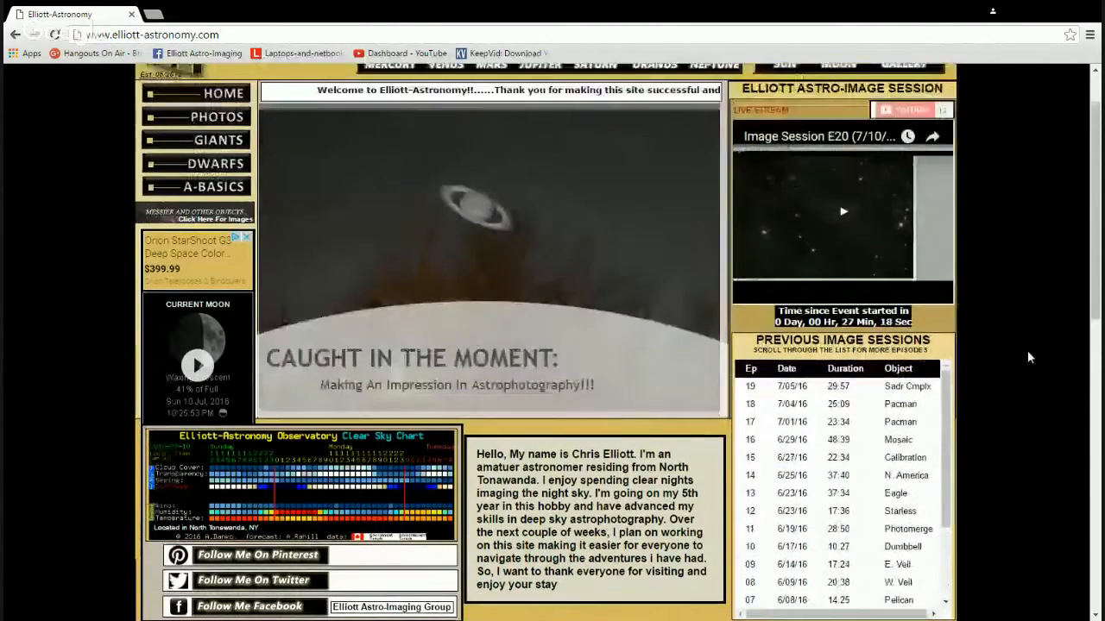
scroll(1027, 352, "up", 1)
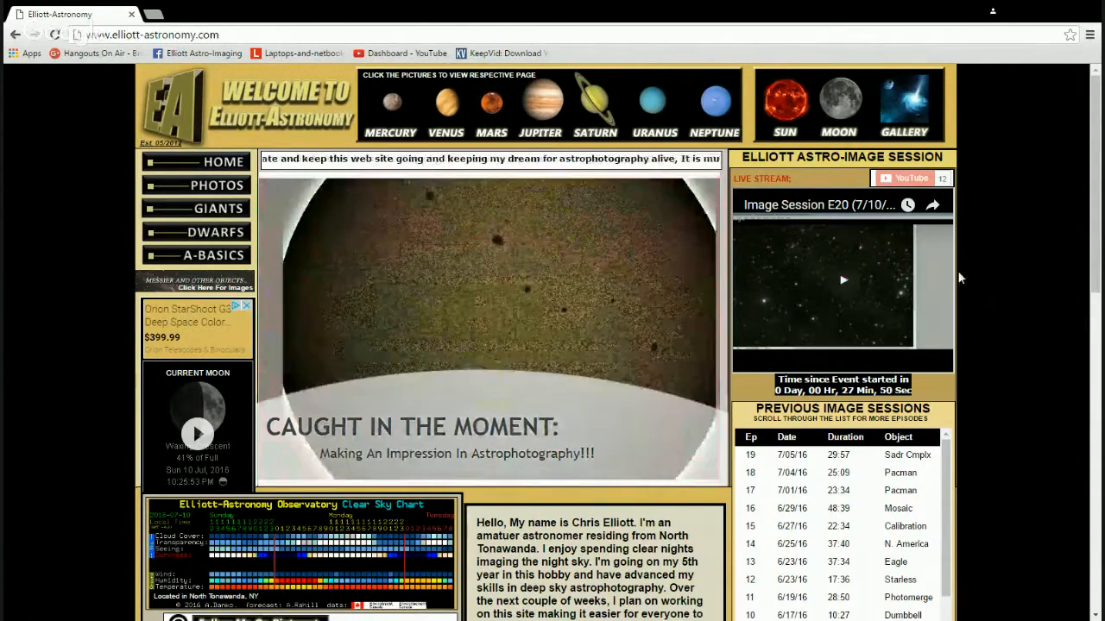
scroll(959, 273, "down", 1)
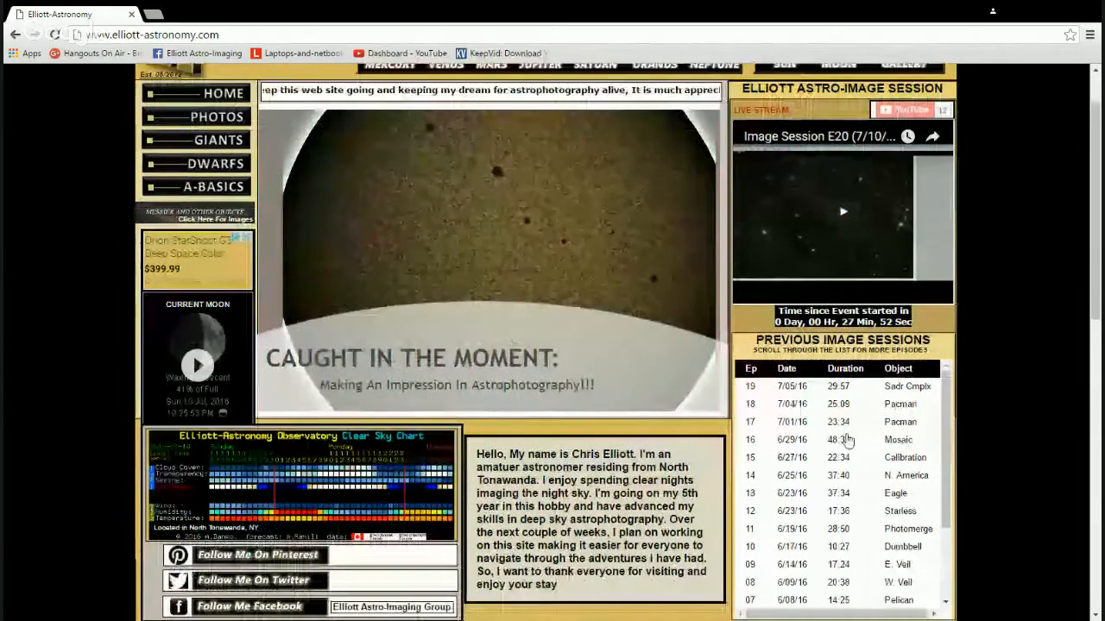
scroll(861, 352, "up", 1)
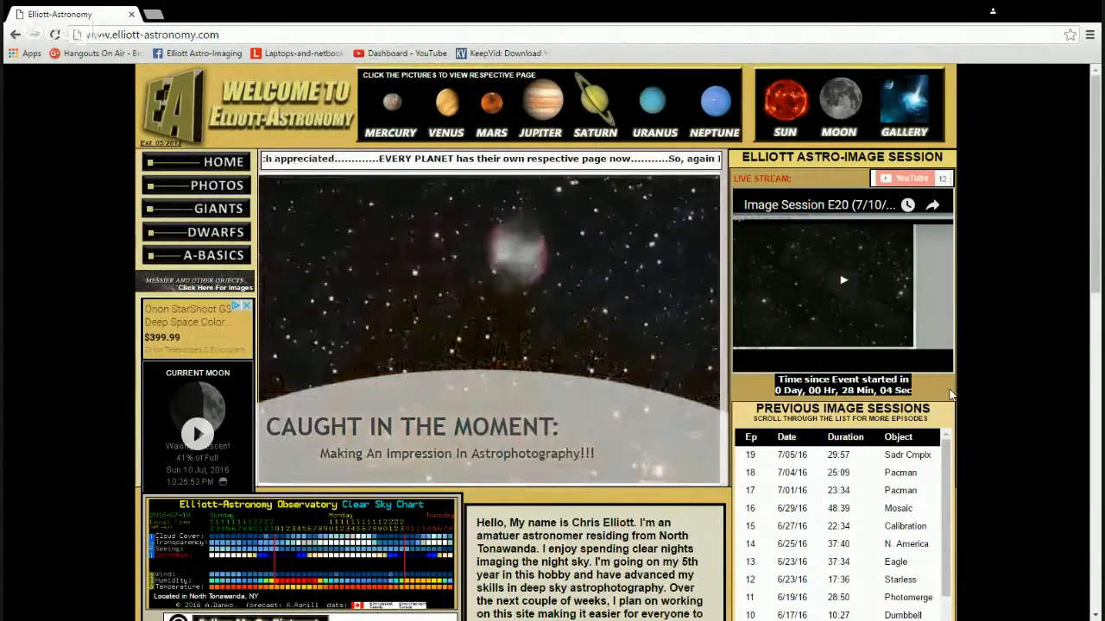
scroll(949, 394, "down", 1)
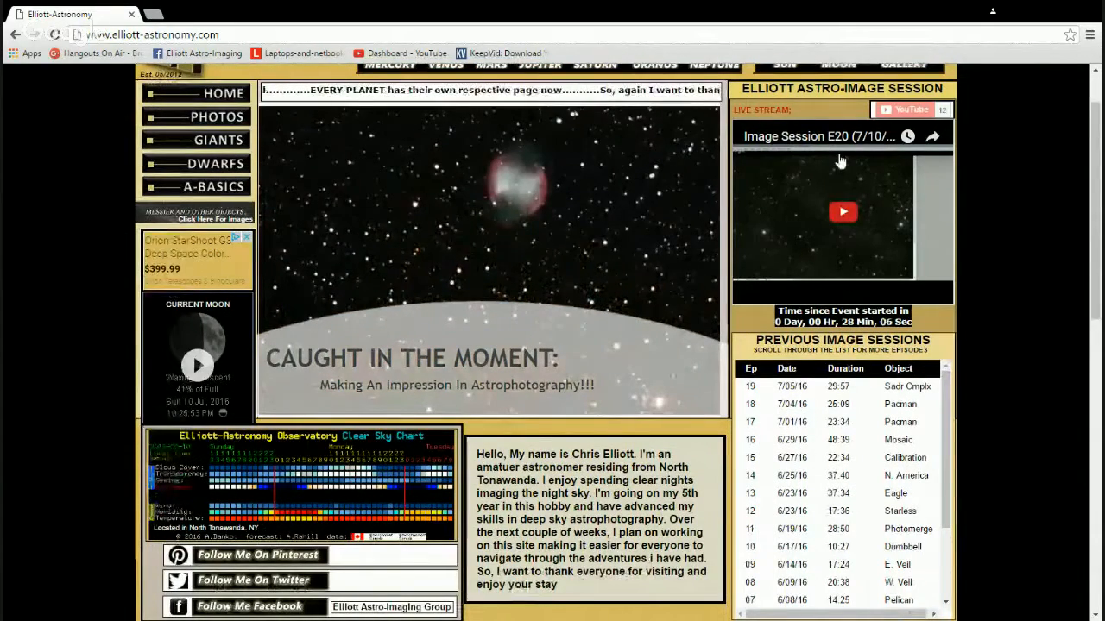